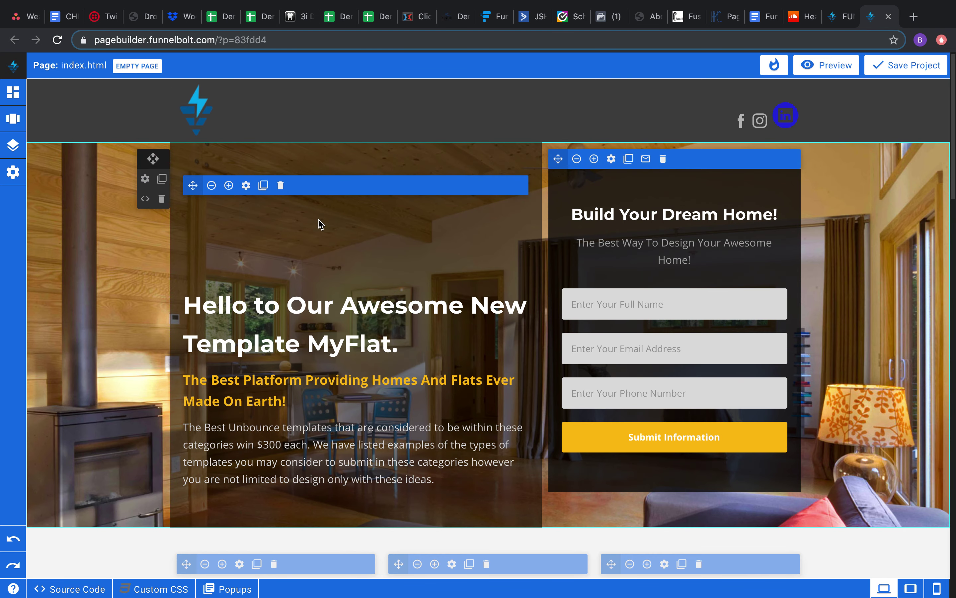
Swap the hero's house-interior background for the city skyline image deal-image-2.jpg and apply it.
scroll(320, 224, "down", 2)
scroll(320, 224, "up", 2)
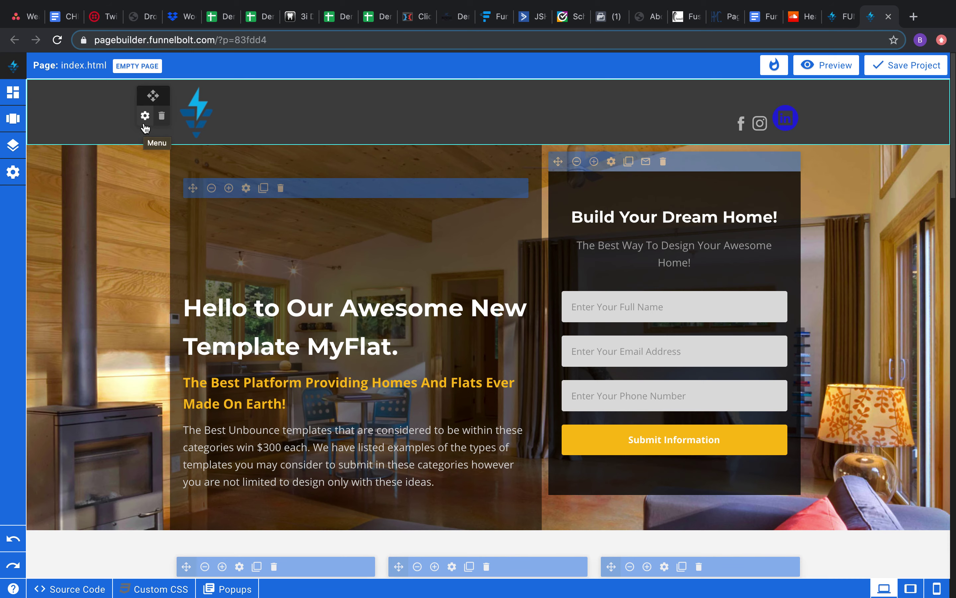
scroll(123, 205, "down", 1)
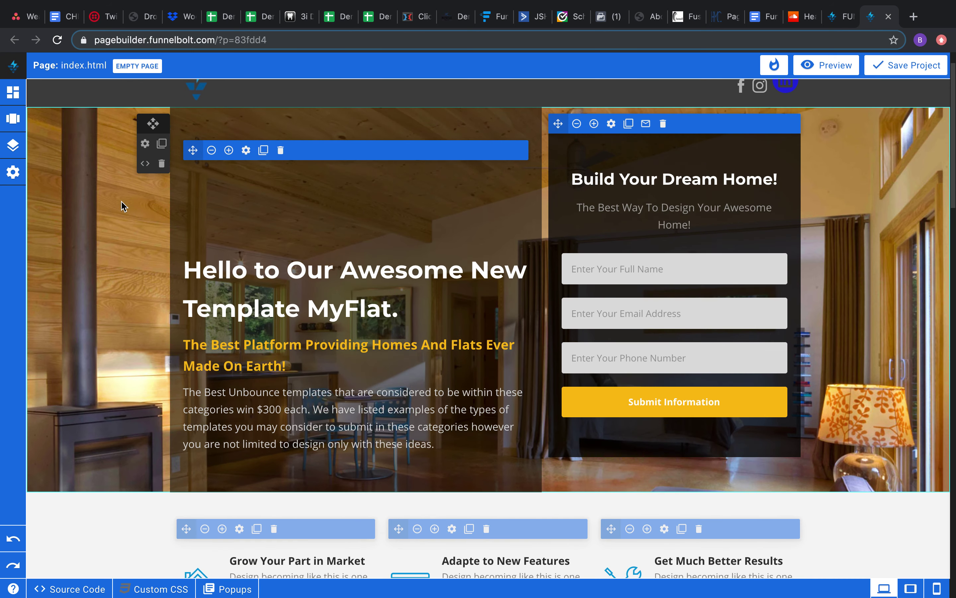
left_click(145, 149)
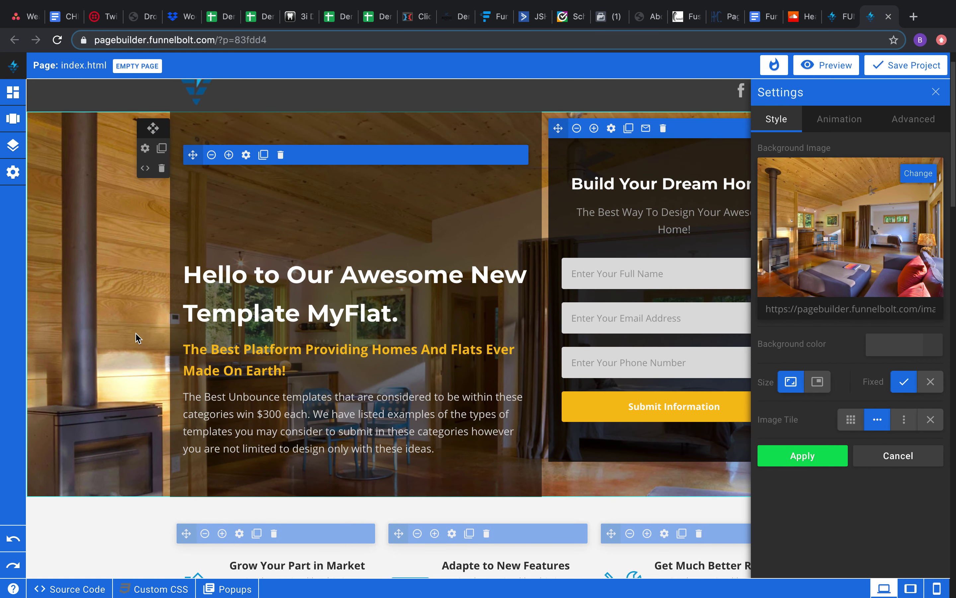
scroll(100, 322, "up", 1)
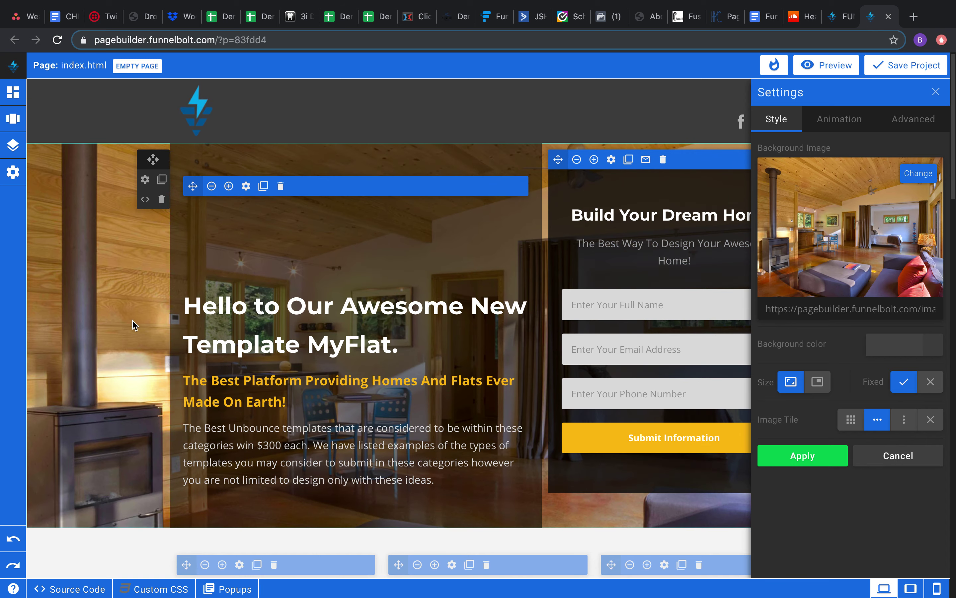
left_click(933, 180)
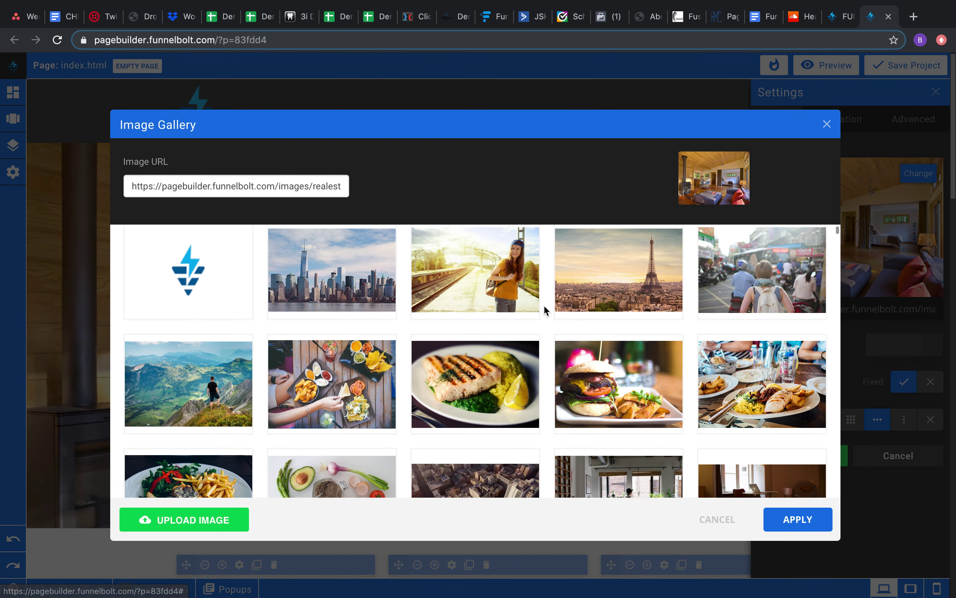
scroll(546, 310, "down", 1)
left_click(352, 278)
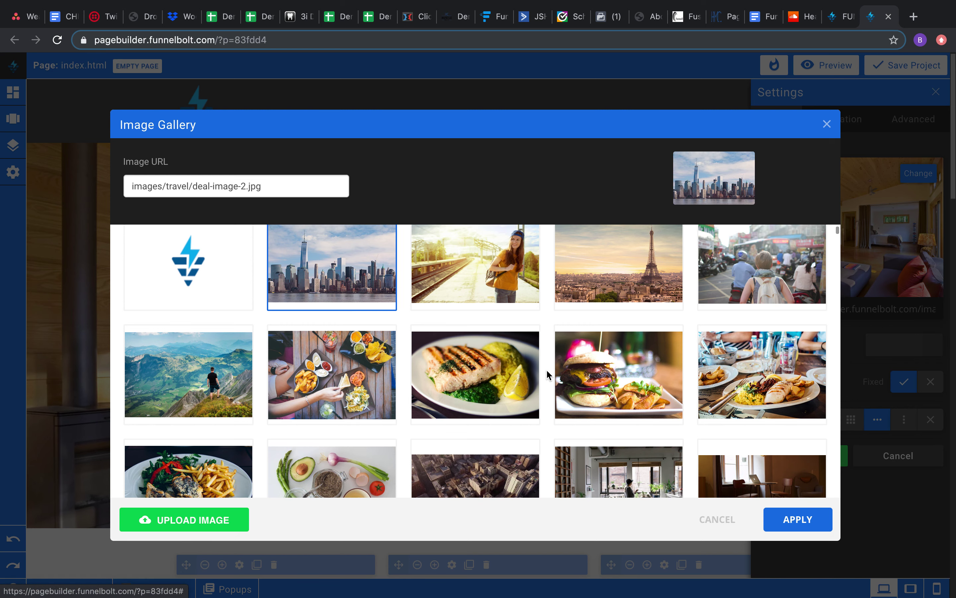
left_click(808, 523)
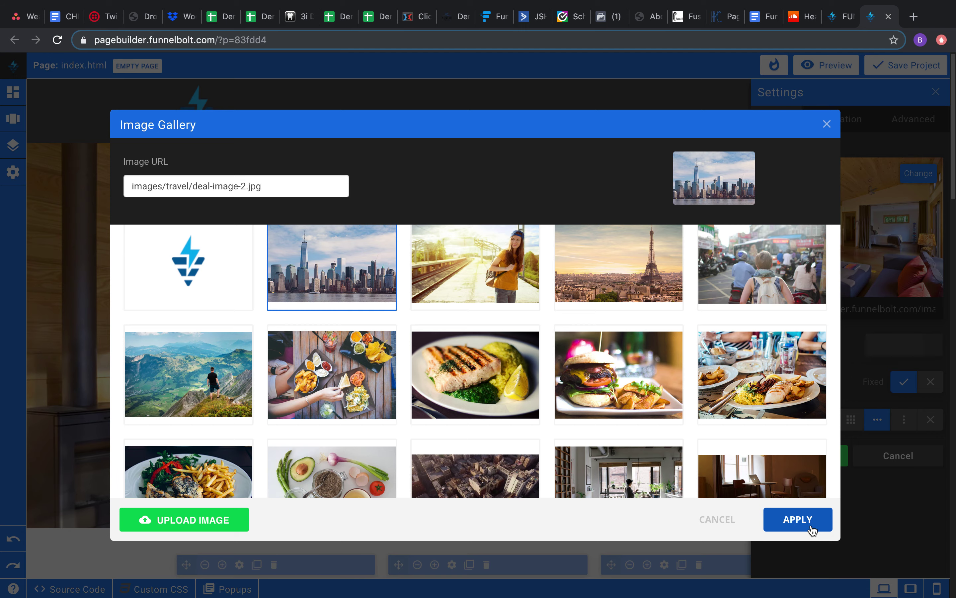
left_click(813, 530)
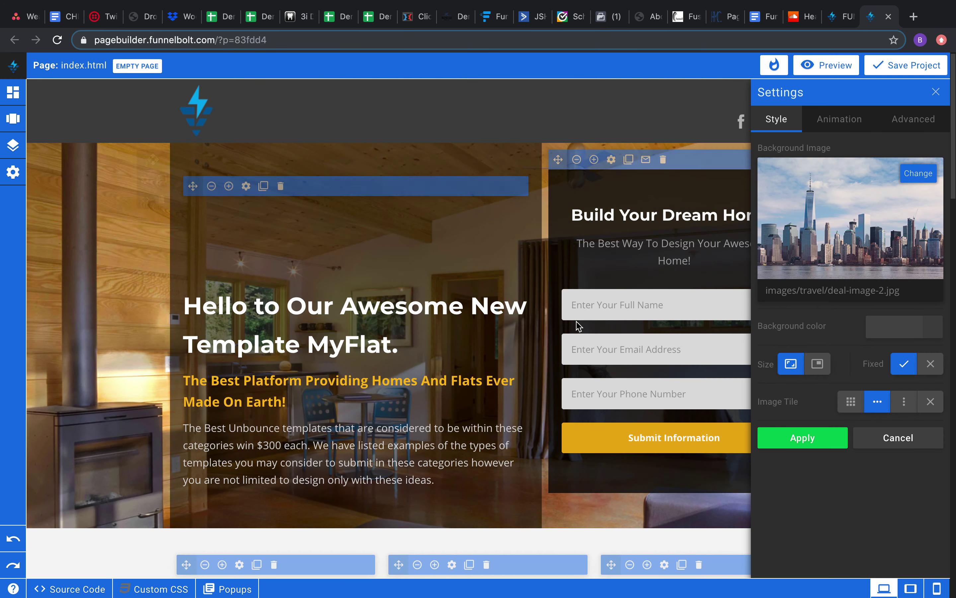
left_click(830, 447)
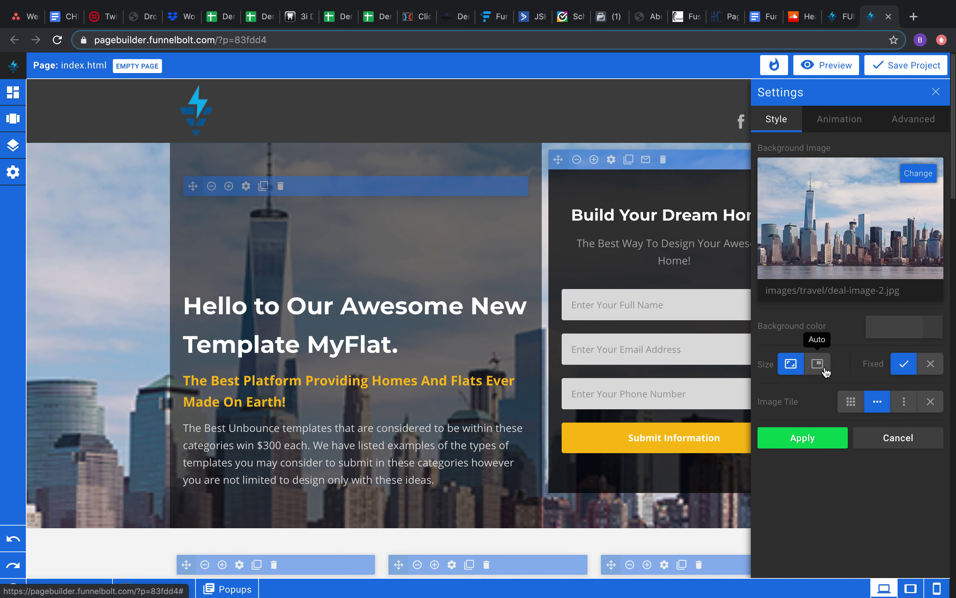
Set the hero background image Size to Auto and apply it.
left_click(822, 370)
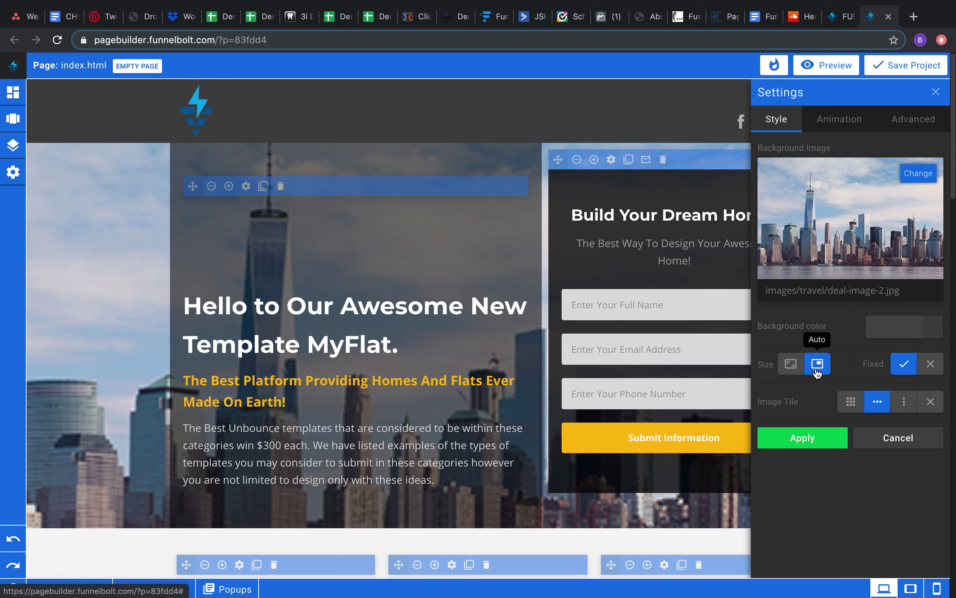
left_click(807, 436)
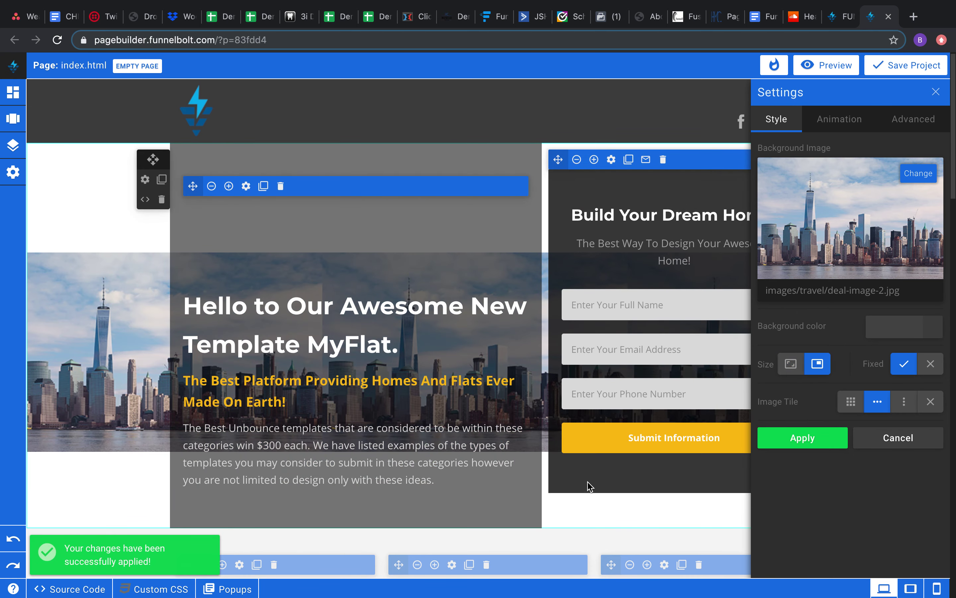
scroll(125, 359, "down", 2)
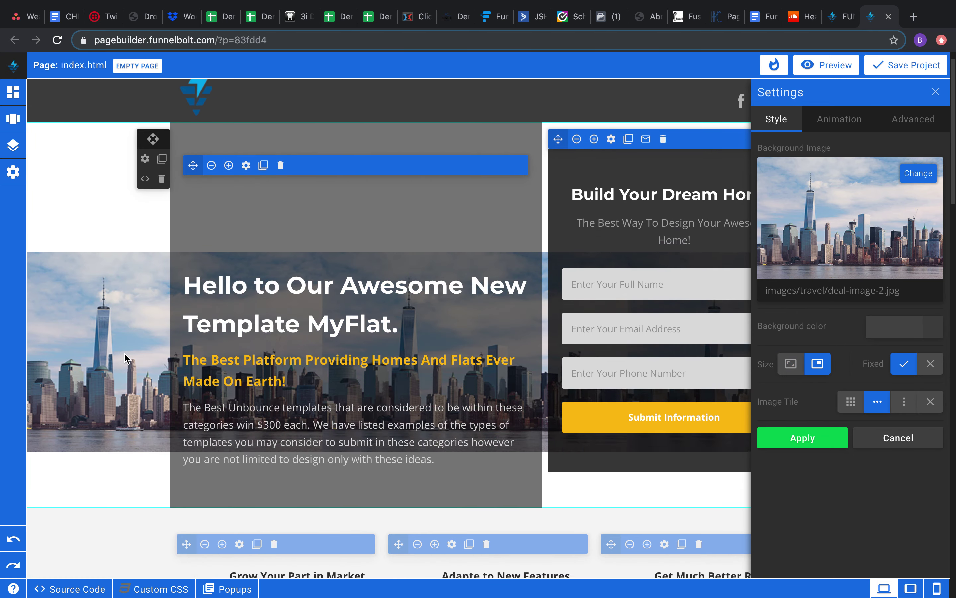
scroll(124, 359, "down", 3)
scroll(122, 360, "up", 5)
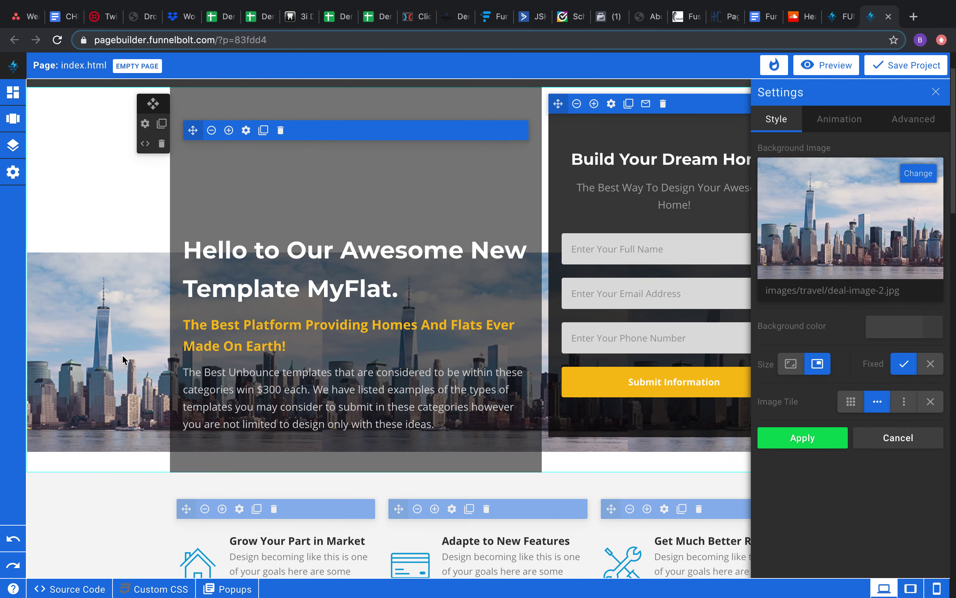
scroll(122, 359, "down", 3)
scroll(122, 360, "up", 3)
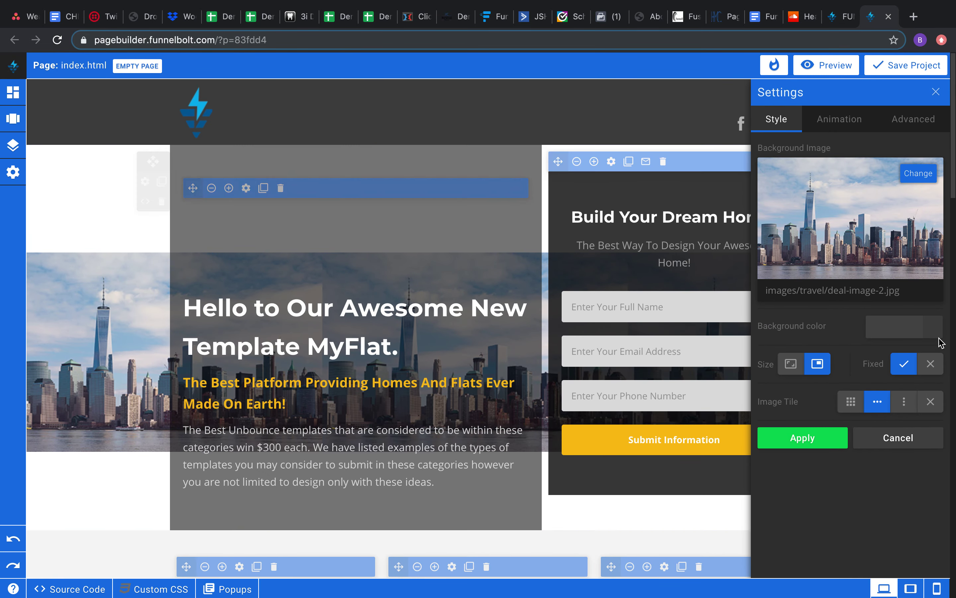
Turn off Fixed so the background scrolls with the page, and choose the both-directions repeat tile.
left_click(931, 369)
left_click(822, 439)
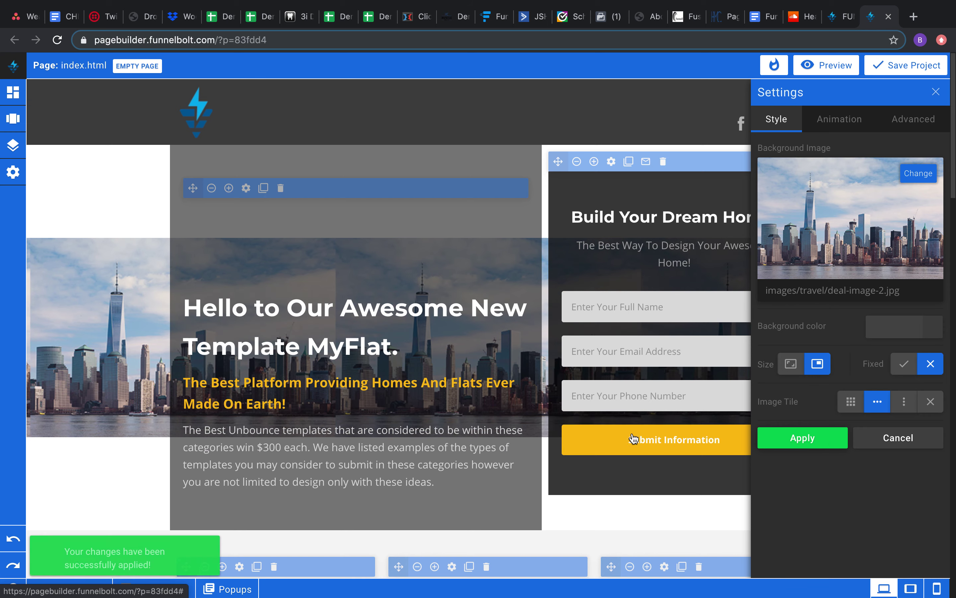
scroll(106, 365, "down", 3)
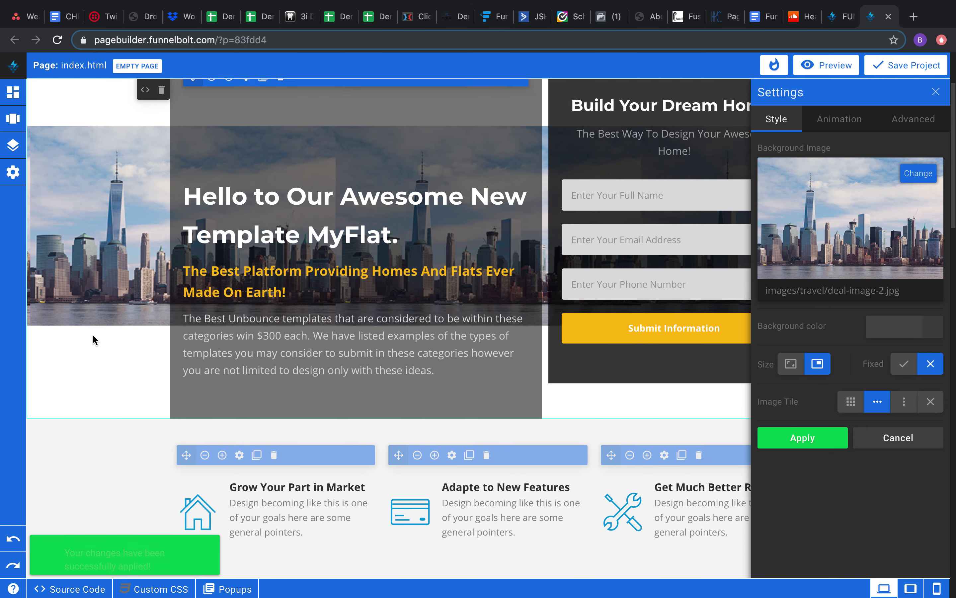
scroll(92, 334, "up", 3)
scroll(92, 334, "down", 4)
scroll(94, 337, "down", 2)
scroll(94, 336, "up", 3)
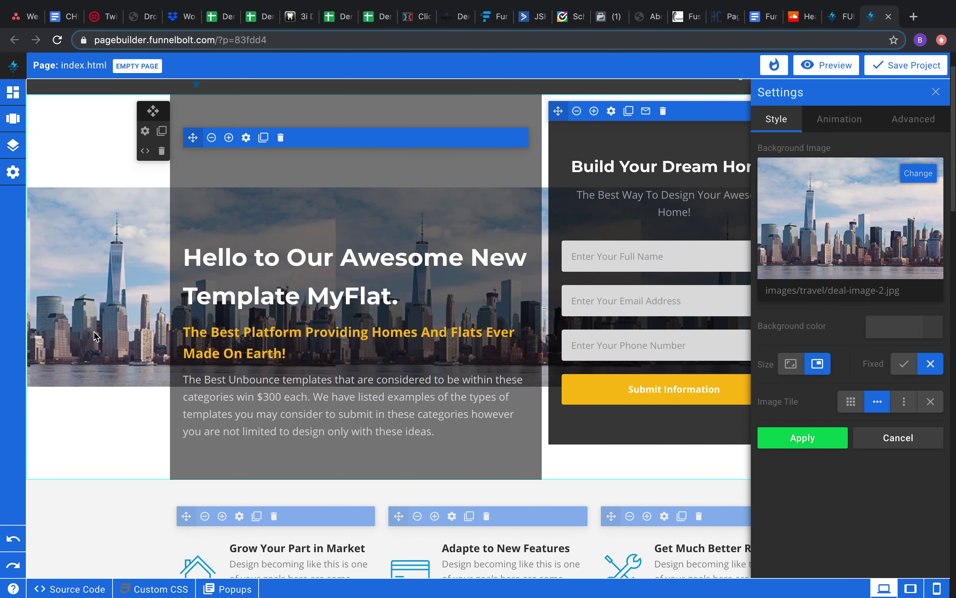
scroll(97, 322, "down", 2)
scroll(97, 320, "up", 3)
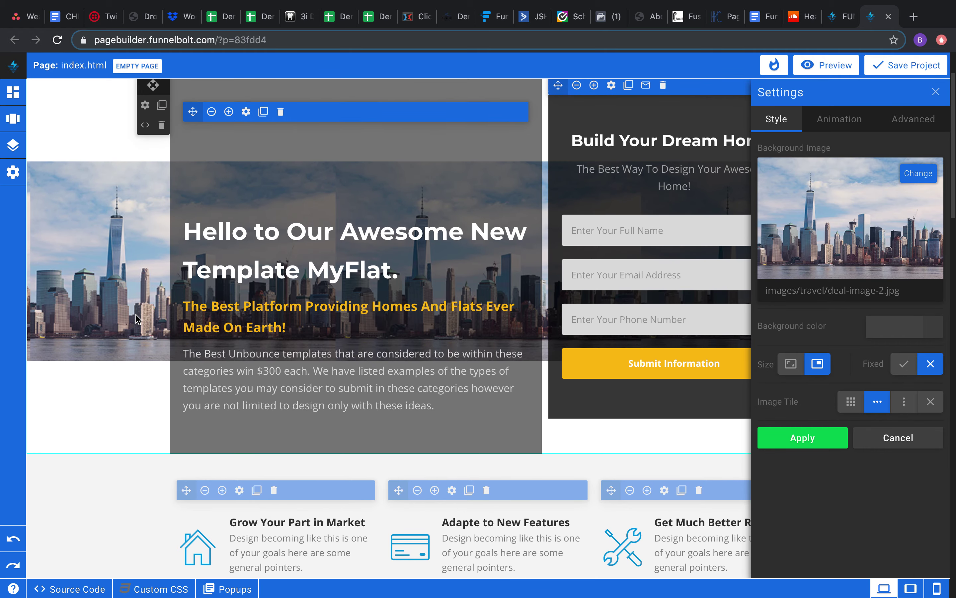
left_click(850, 401)
Try vertical, horizontal and no-repeat tiling, then settle on repeating the skyline in both directions.
left_click(830, 445)
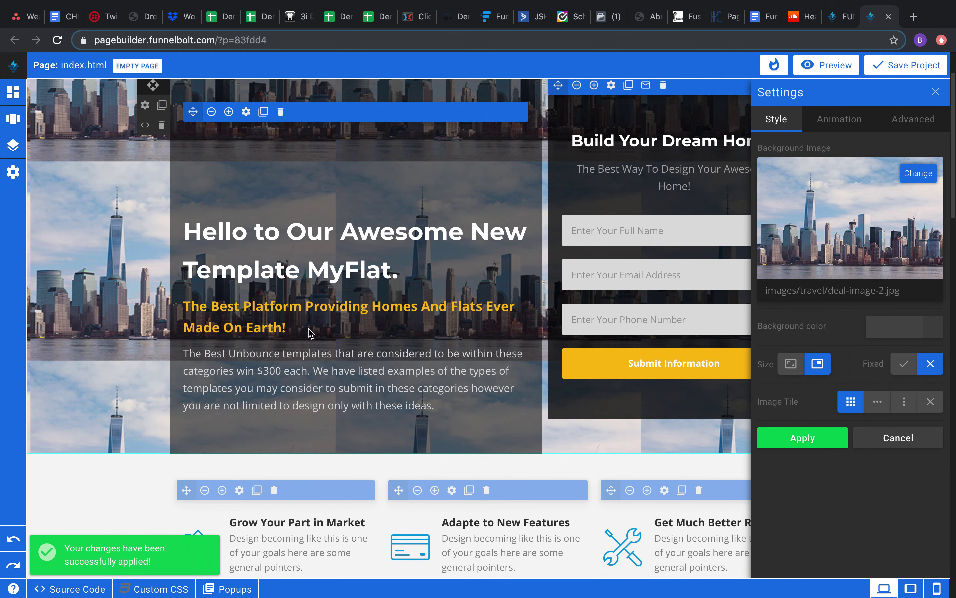
scroll(212, 308, "up", 2)
scroll(213, 309, "down", 1)
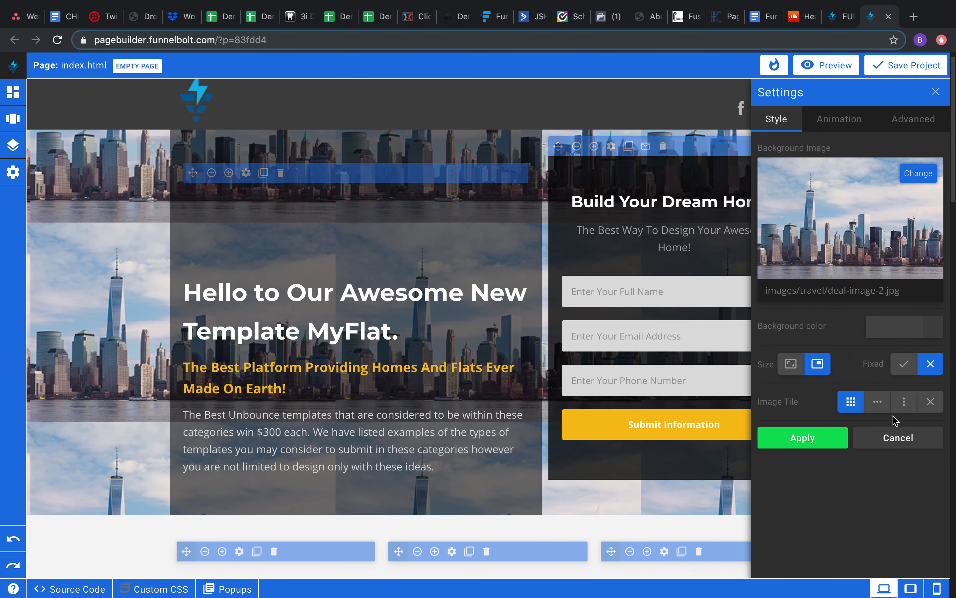
left_click(904, 403)
left_click(827, 441)
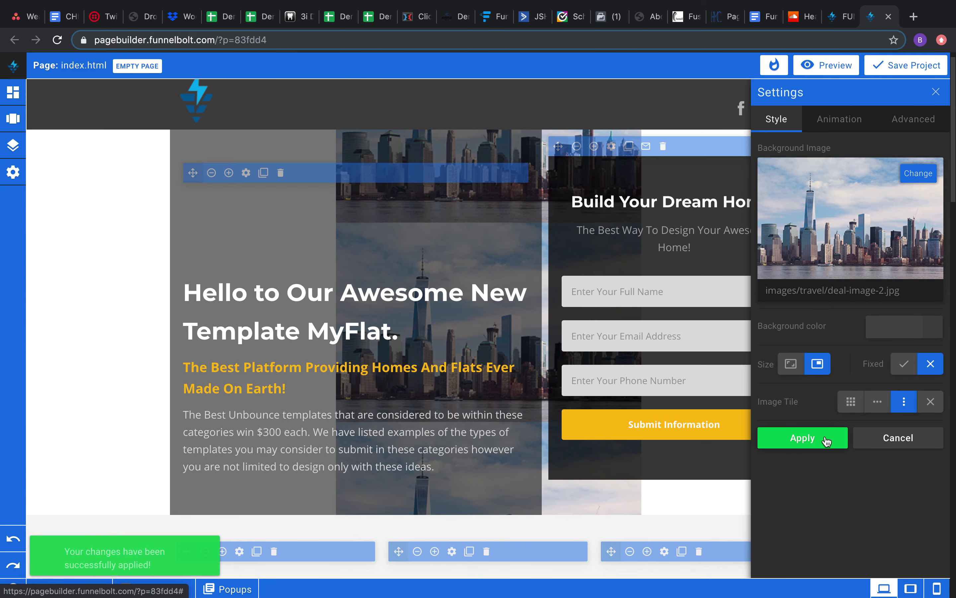
left_click(878, 401)
left_click(821, 447)
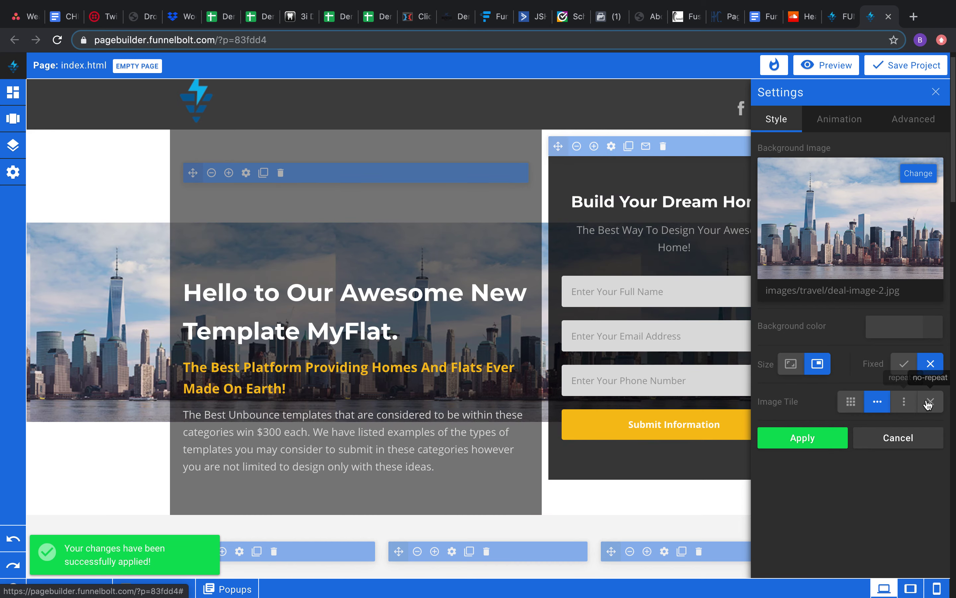
left_click(931, 401)
left_click(803, 447)
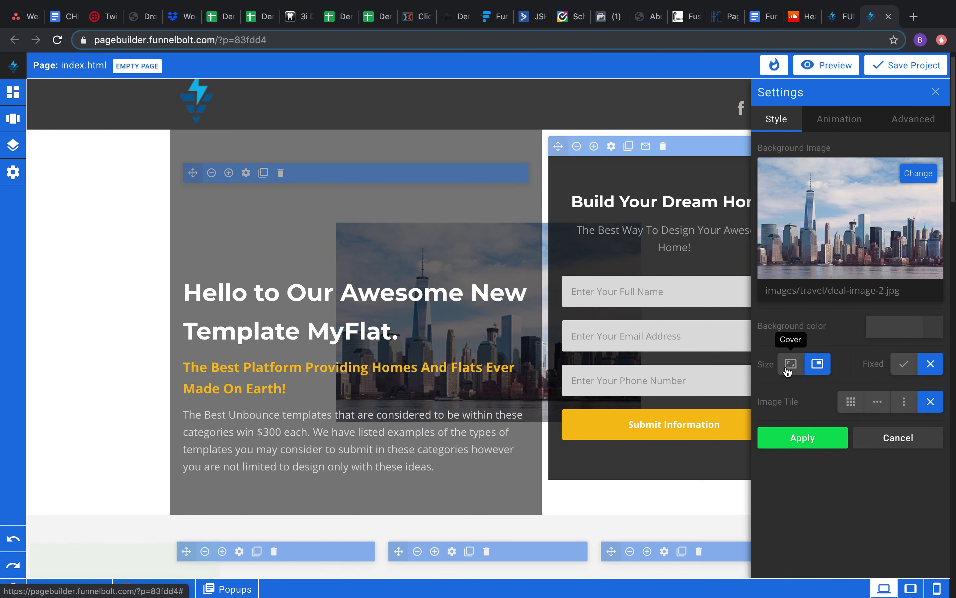
left_click(850, 401)
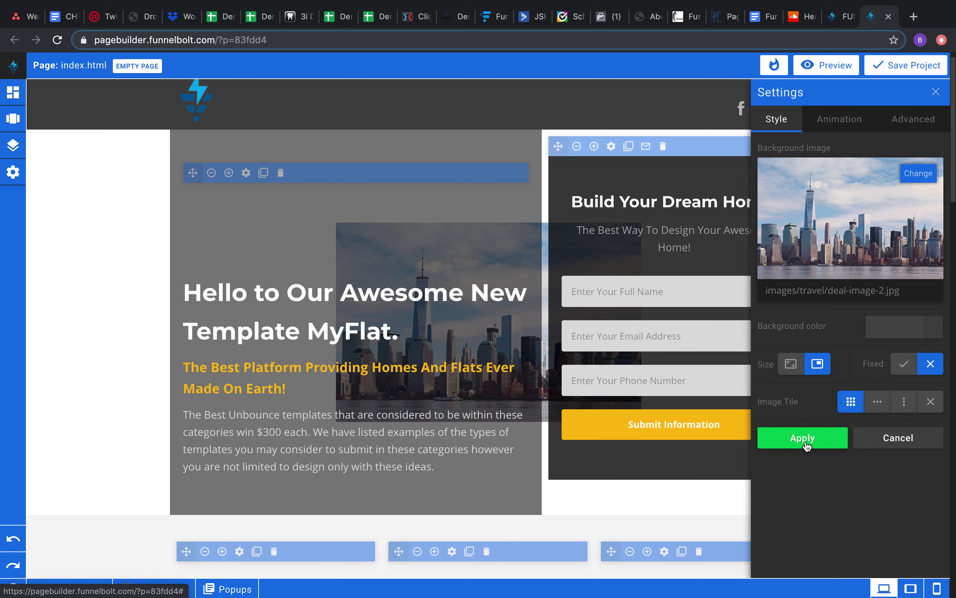
left_click(805, 446)
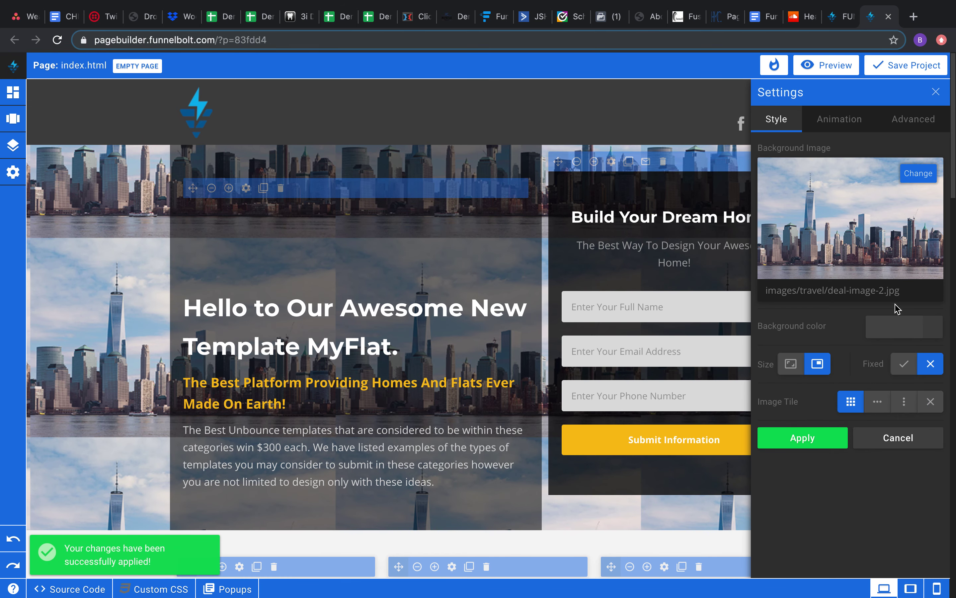
left_click(846, 119)
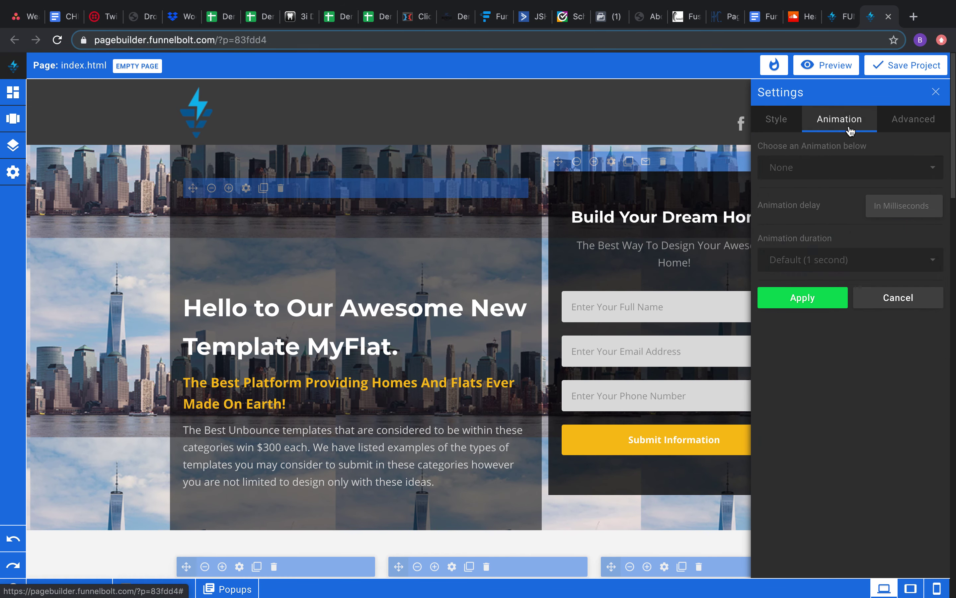
Give the hero a Flip In Y entrance animation with a 1000 ms delay.
left_click(834, 171)
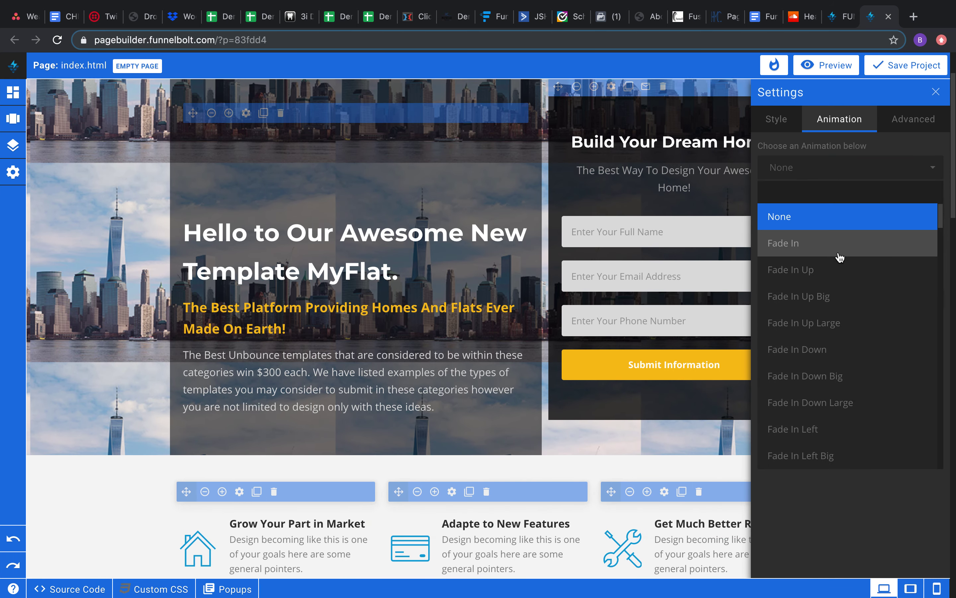
scroll(857, 309, "down", 5)
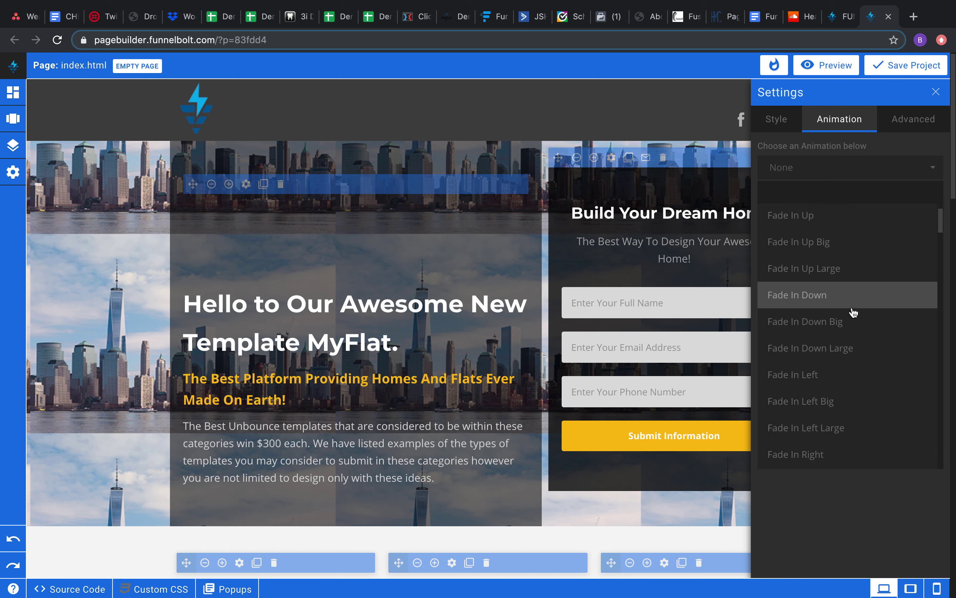
scroll(860, 293, "up", 5)
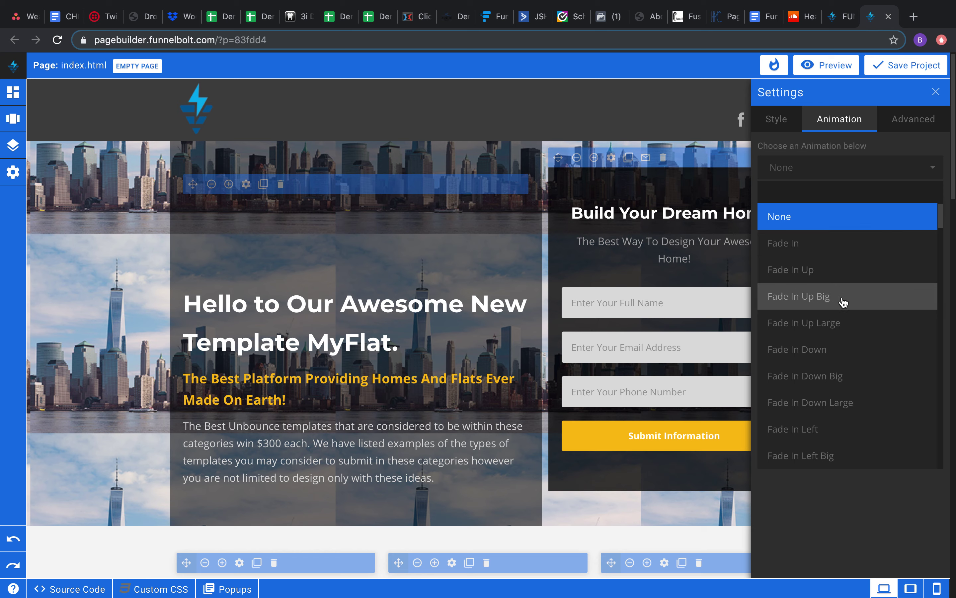
scroll(843, 302, "down", 15)
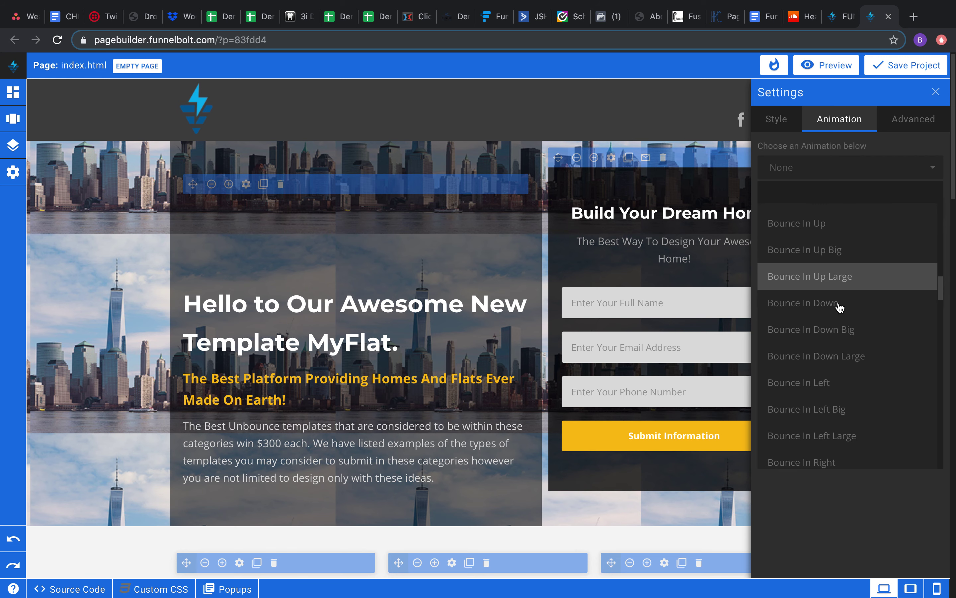
scroll(840, 307, "down", 15)
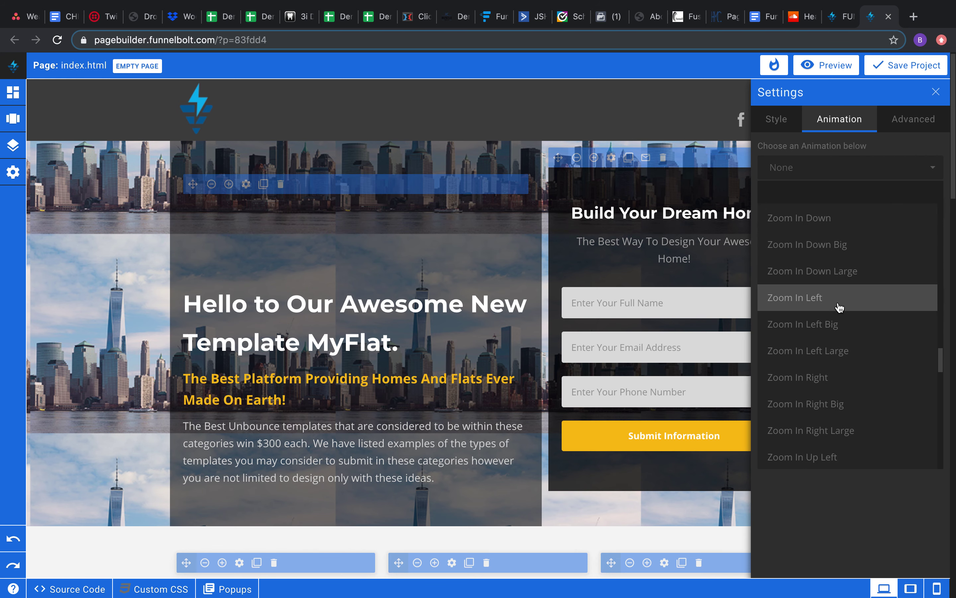
scroll(839, 308, "down", 10)
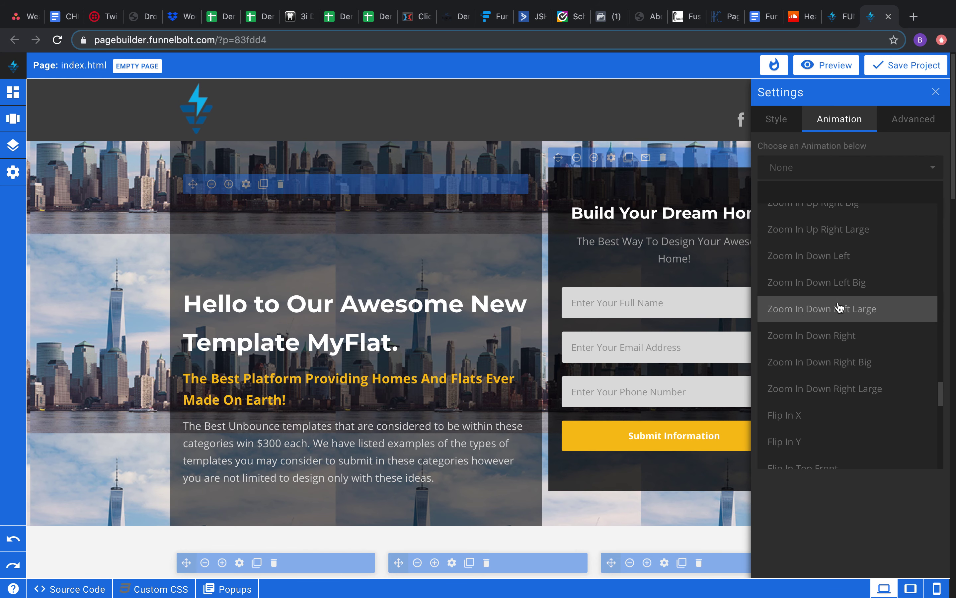
scroll(840, 307, "down", 5)
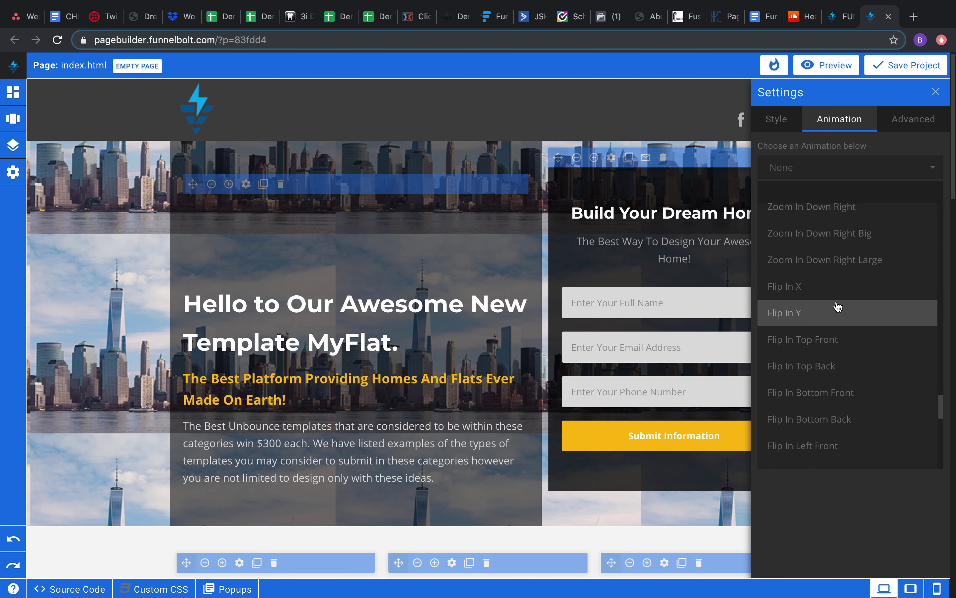
left_click(830, 311)
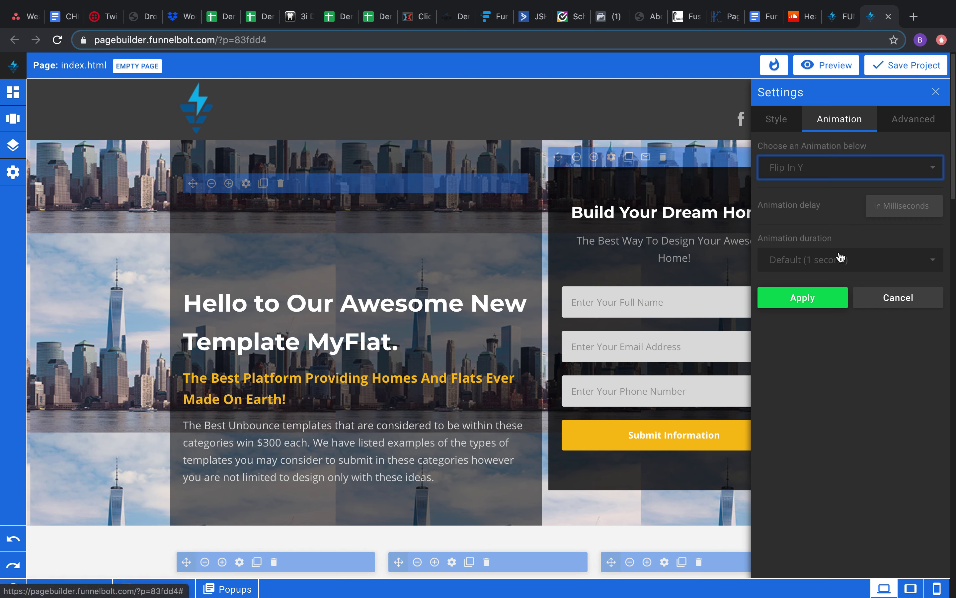
left_click(886, 211)
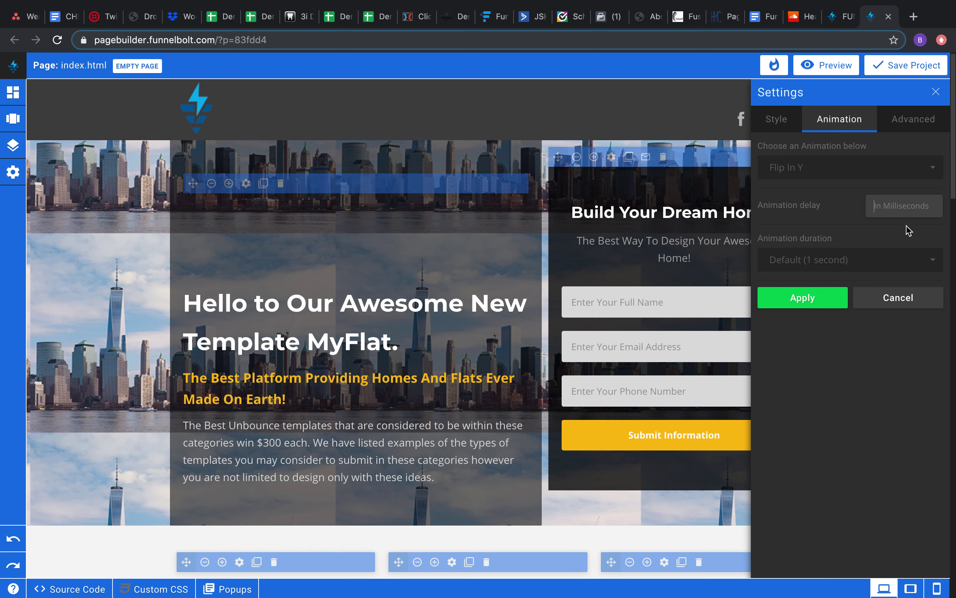
type("1000")
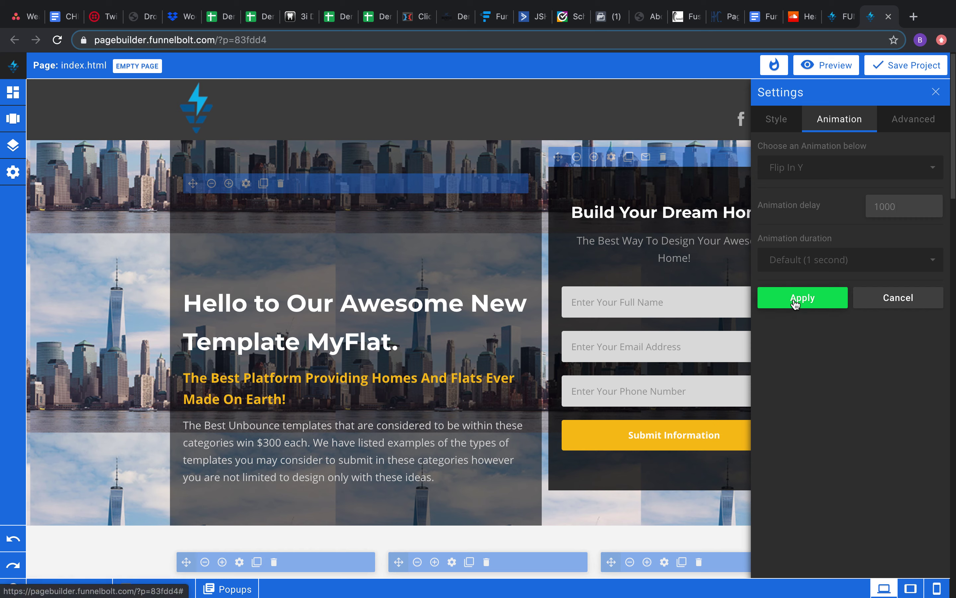
left_click(795, 302)
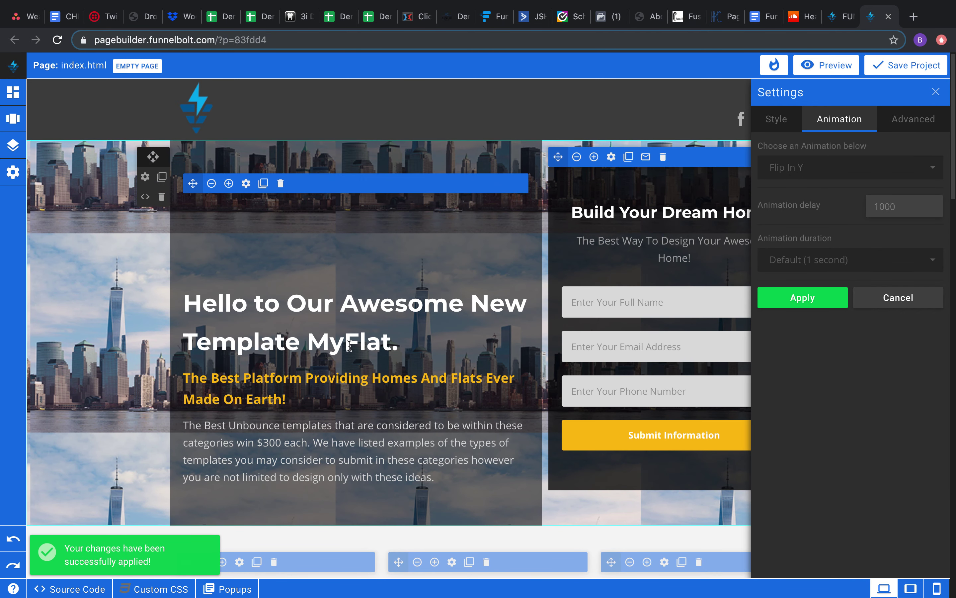
Set the animation duration to super-slow-mo (3 seconds) and apply it.
scroll(435, 325, "down", 3)
scroll(438, 319, "up", 1)
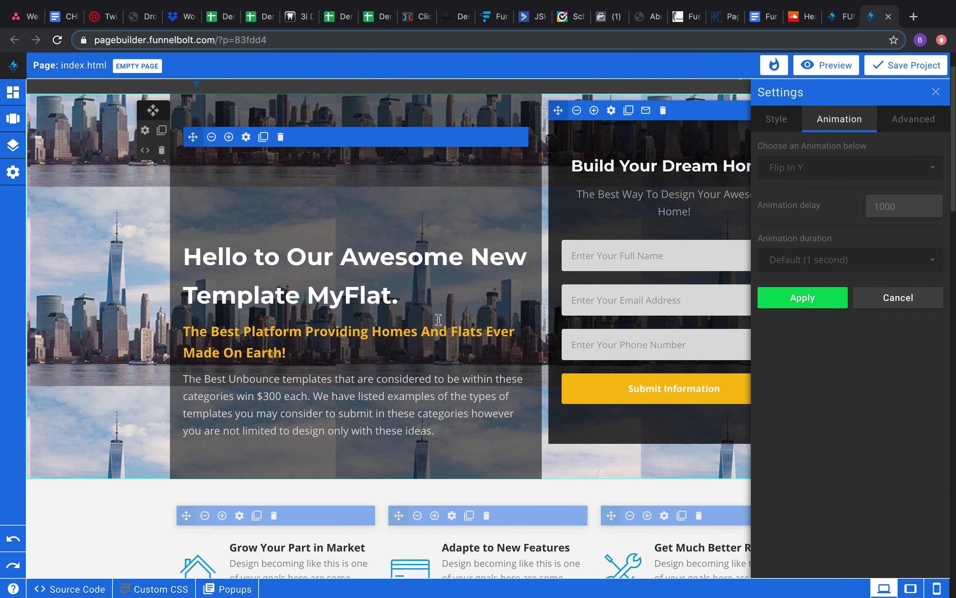
scroll(438, 320, "up", 2)
scroll(698, 448, "down", 1)
scroll(712, 419, "up", 1)
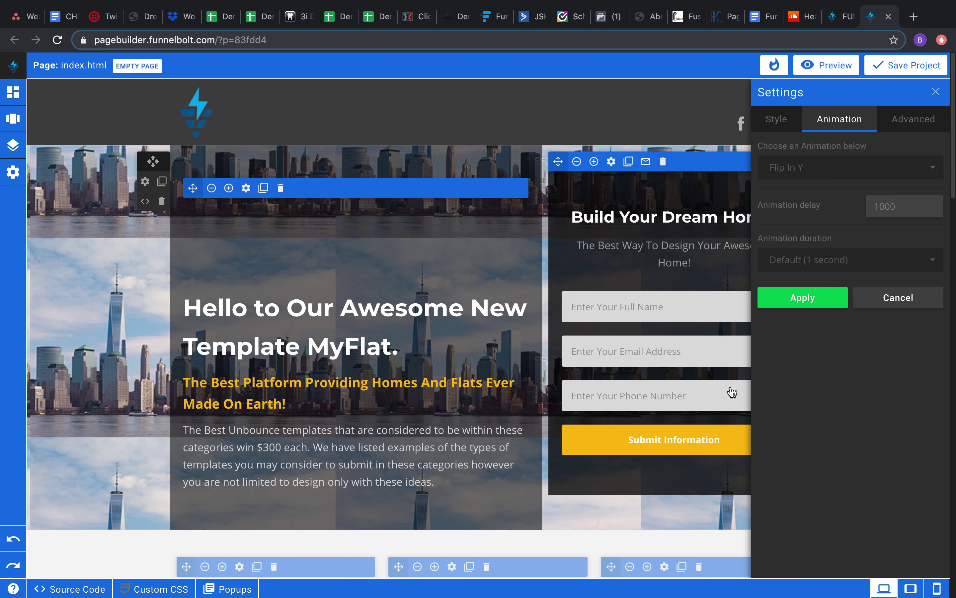
left_click(810, 266)
scroll(835, 333, "down", 1)
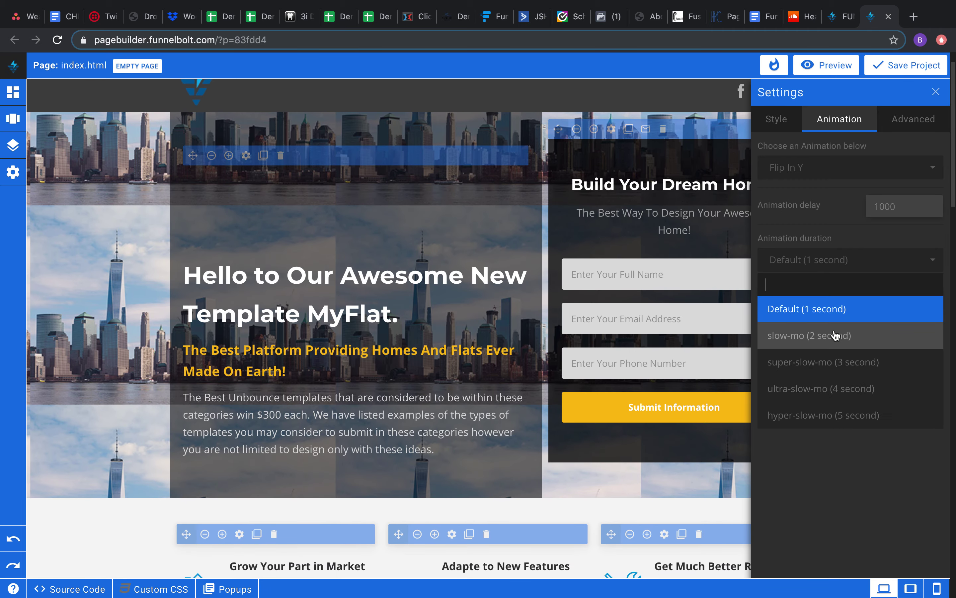
left_click(834, 362)
left_click(803, 299)
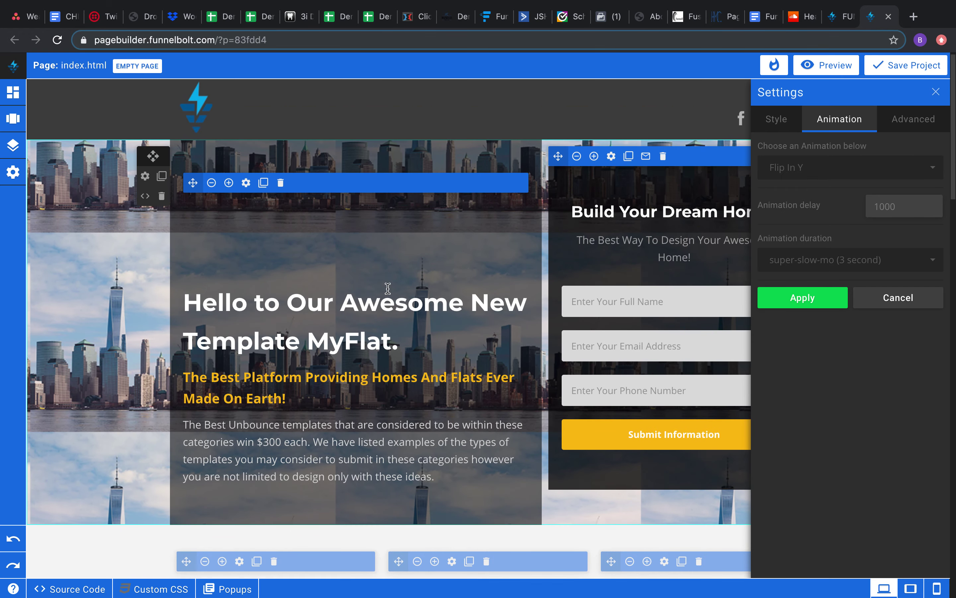
scroll(486, 233, "down", 1)
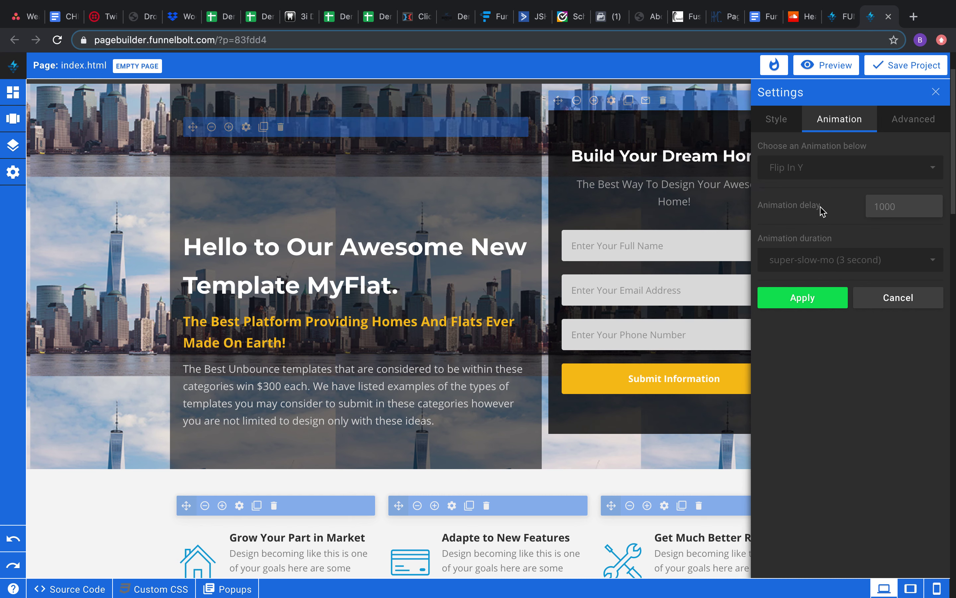
left_click(905, 135)
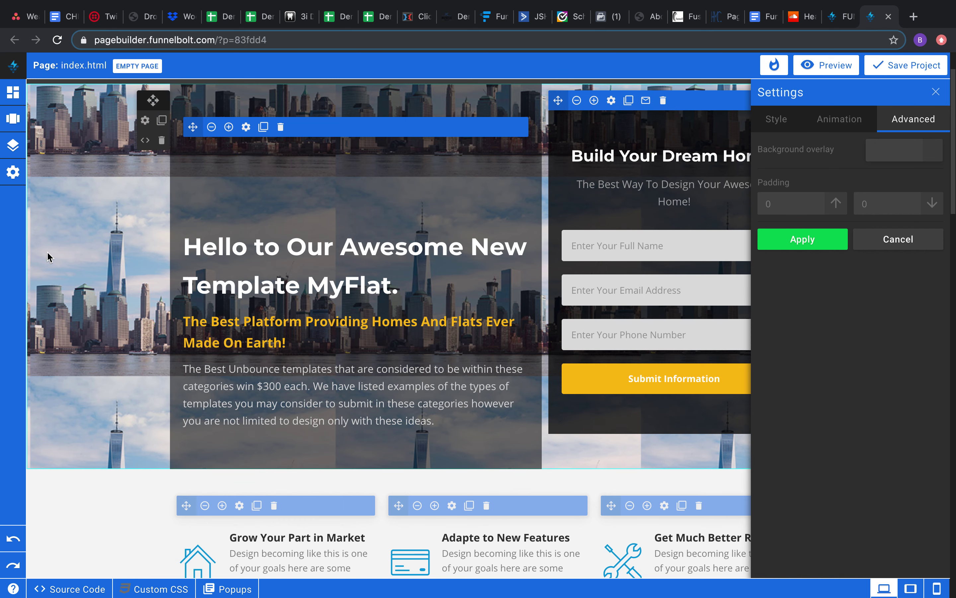
Give the hero a dark blue-grey, partially transparent background overlay and apply it.
scroll(89, 238, "up", 3)
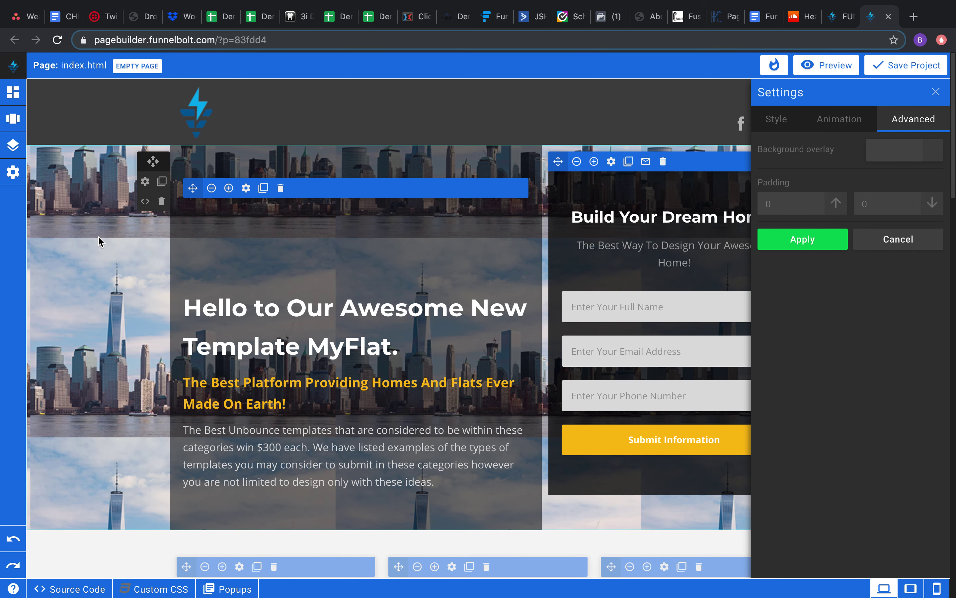
scroll(406, 230, "down", 1)
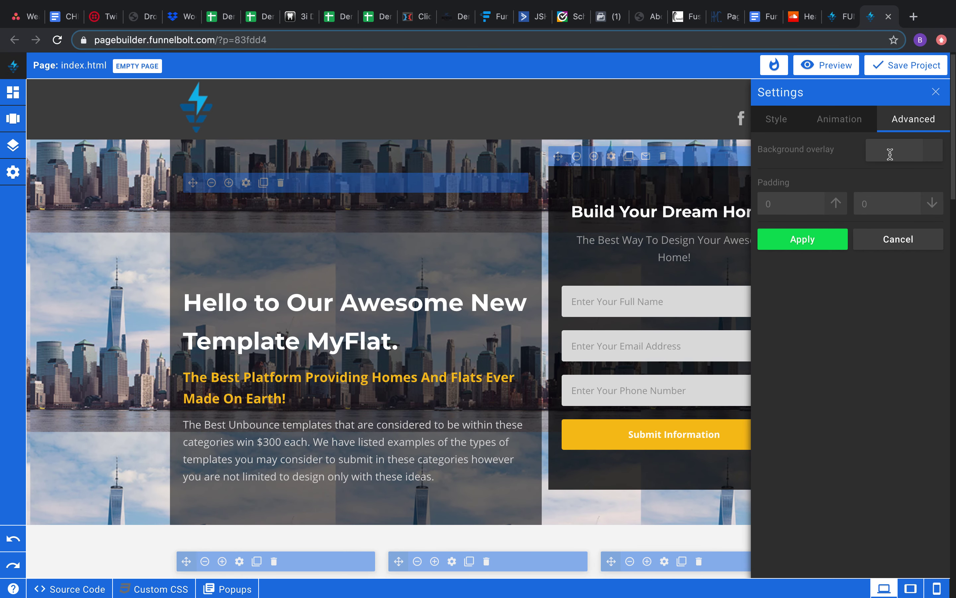
left_click(931, 160)
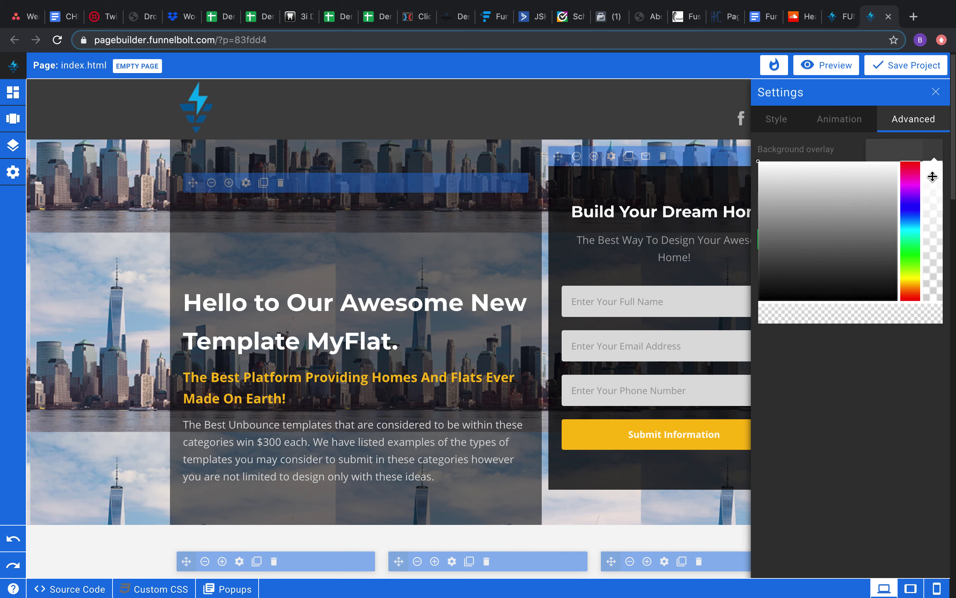
left_click_drag(933, 177, 931, 245)
left_click(912, 226)
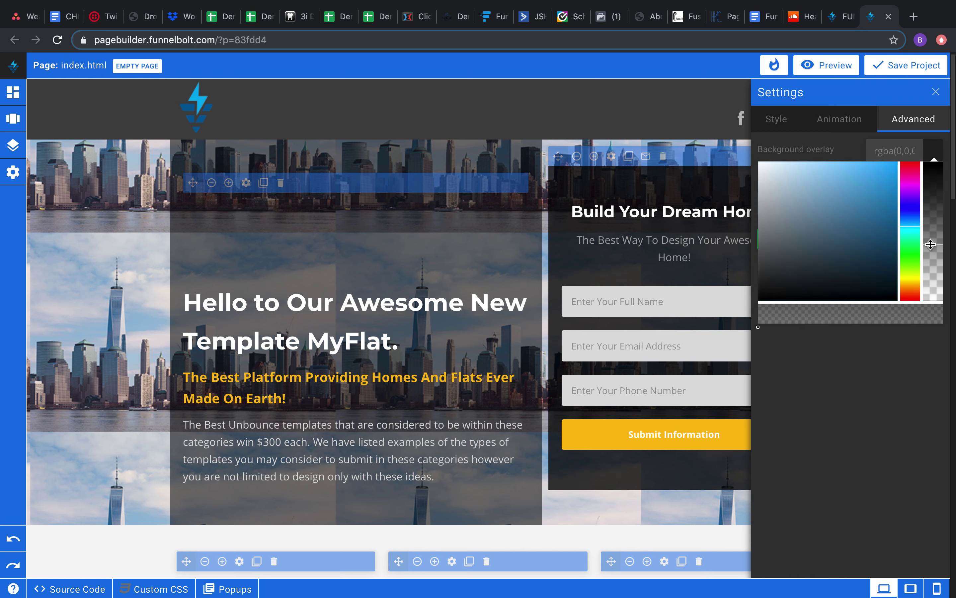
mouse_move(916, 229)
left_mouse_down()
mouse_move(915, 160)
mouse_move(917, 247)
mouse_move(917, 224)
left_mouse_up()
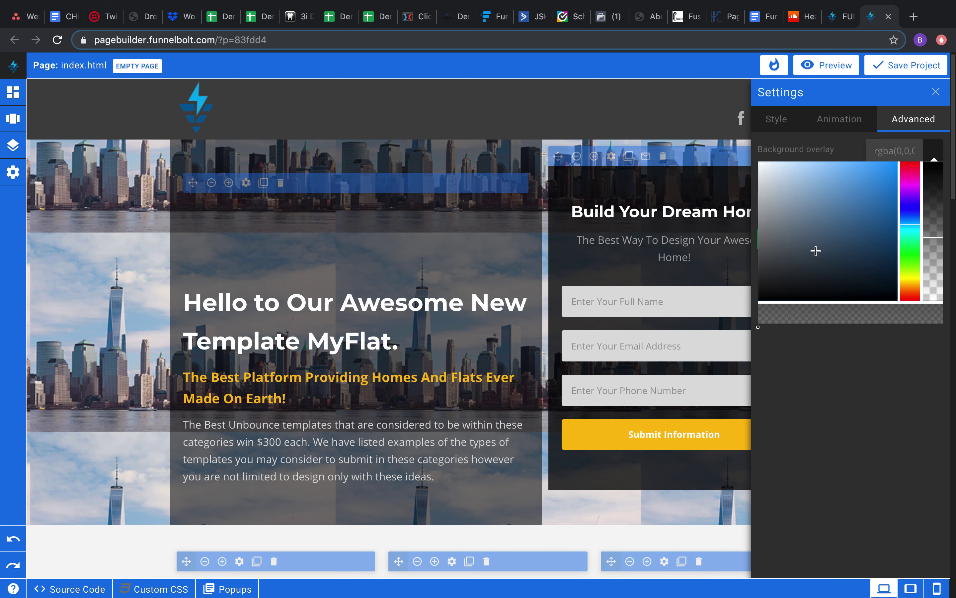
left_click_drag(825, 249, 823, 260)
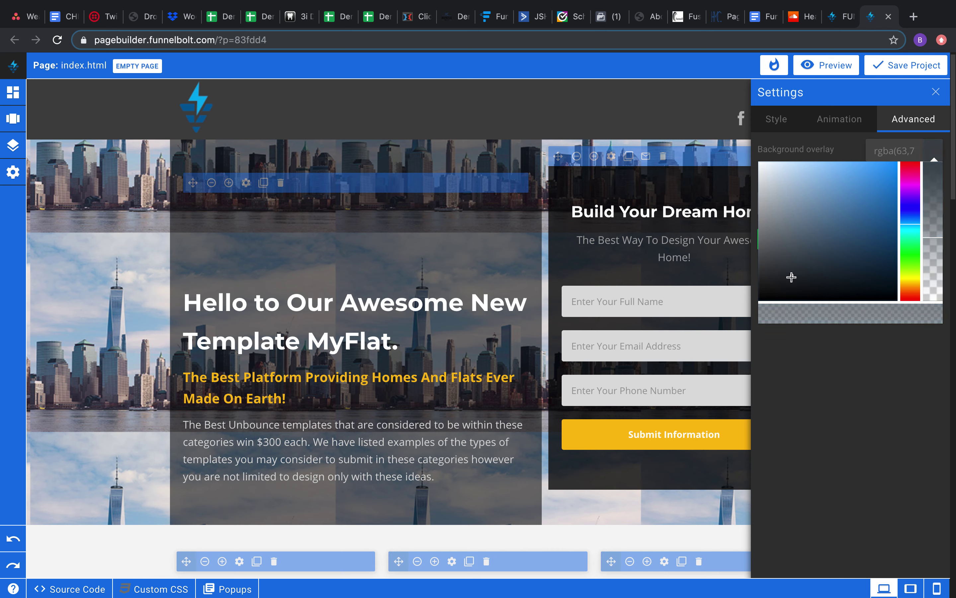
mouse_move(777, 288)
left_mouse_down()
mouse_move(775, 272)
mouse_move(771, 284)
left_mouse_up()
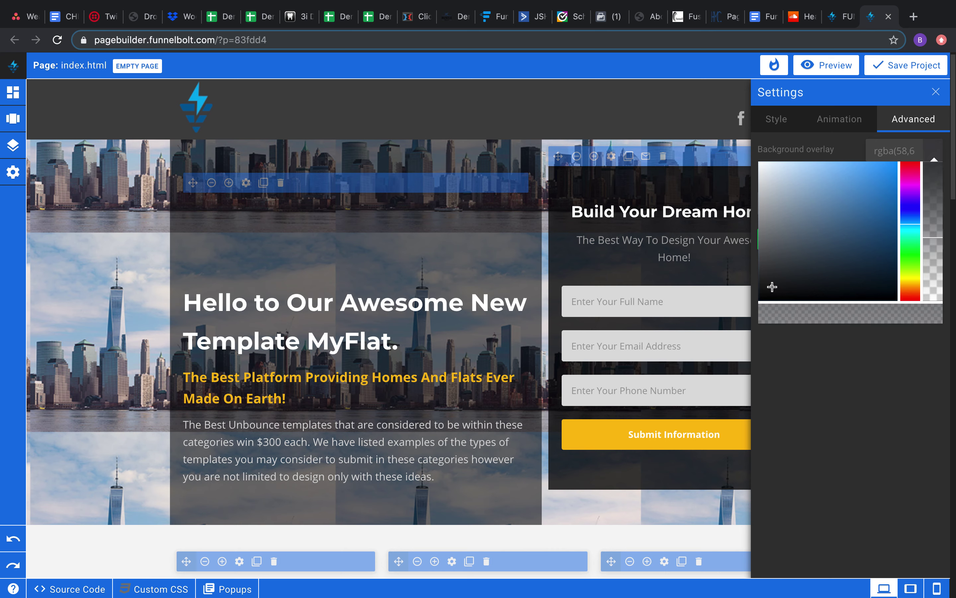
left_click_drag(936, 238, 935, 210)
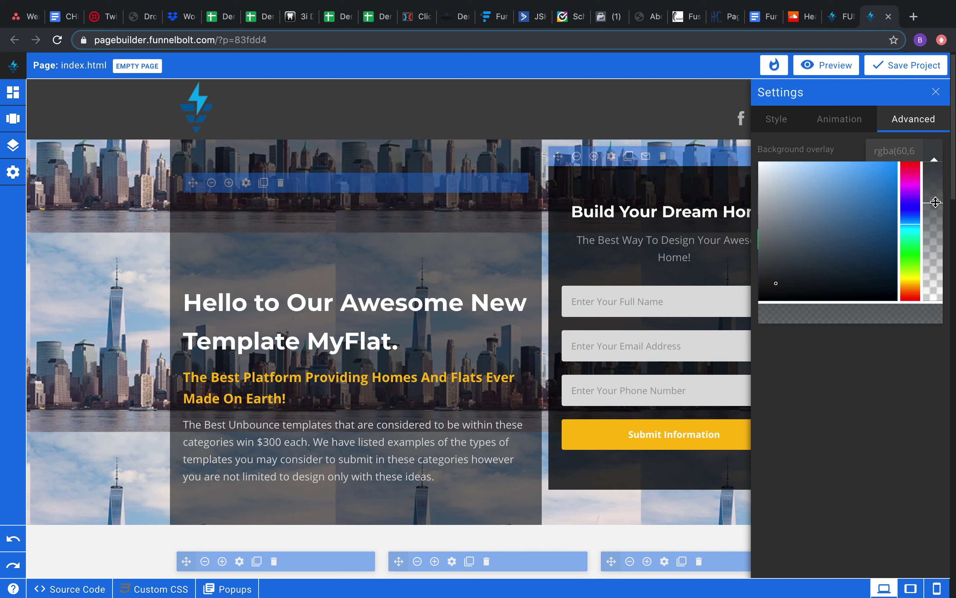
left_click(846, 151)
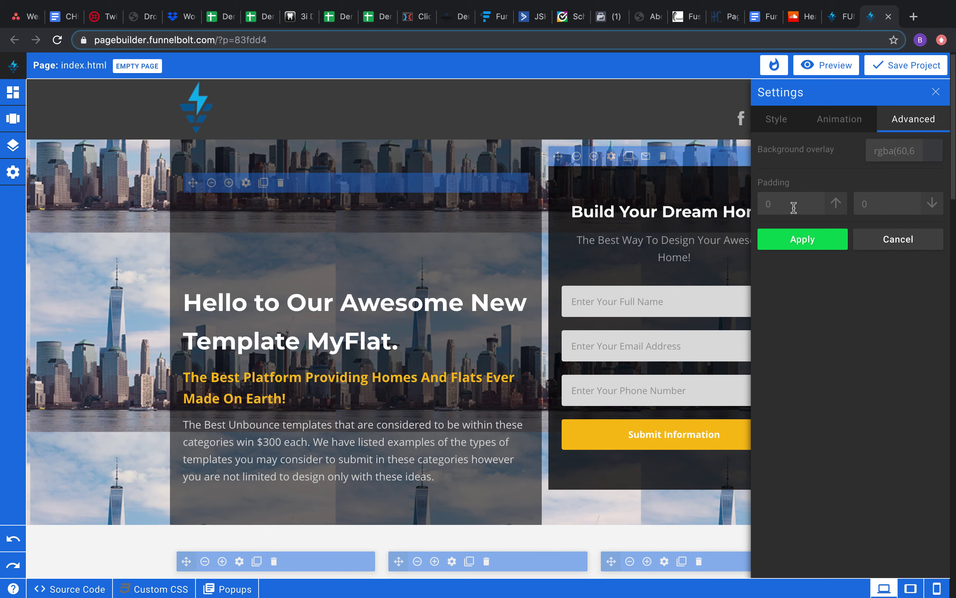
left_click(789, 242)
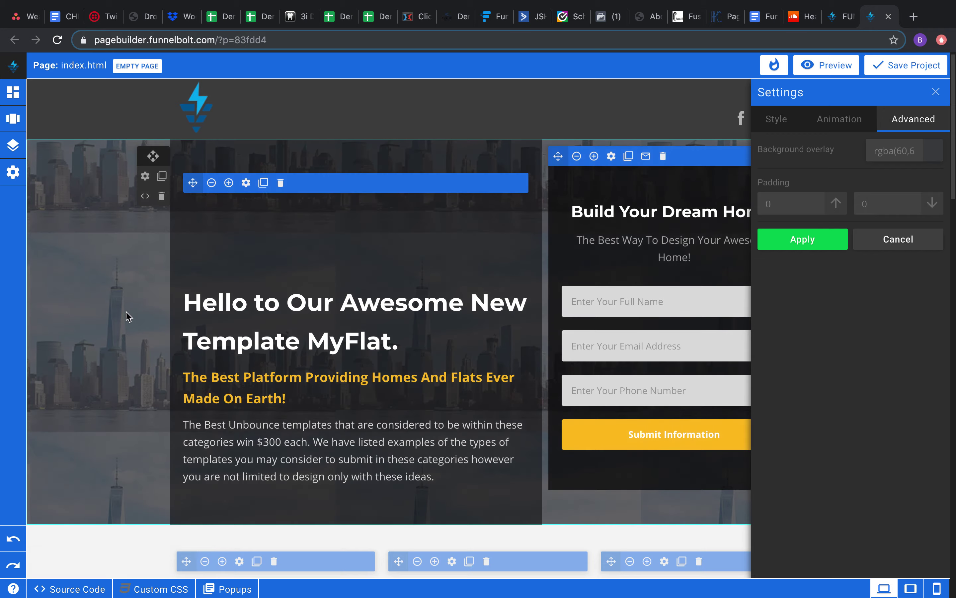
Apply the hero section's padding at its current 40.
scroll(125, 316, "down", 3)
scroll(125, 316, "down", 1)
scroll(115, 232, "up", 1)
scroll(140, 208, "up", 3)
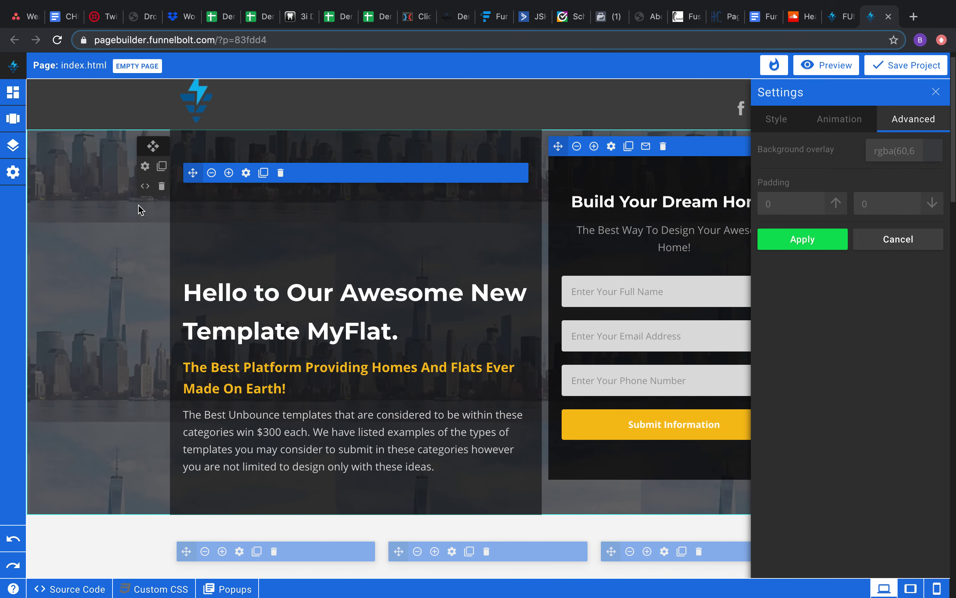
scroll(130, 222, "down", 5)
scroll(131, 222, "down", 3)
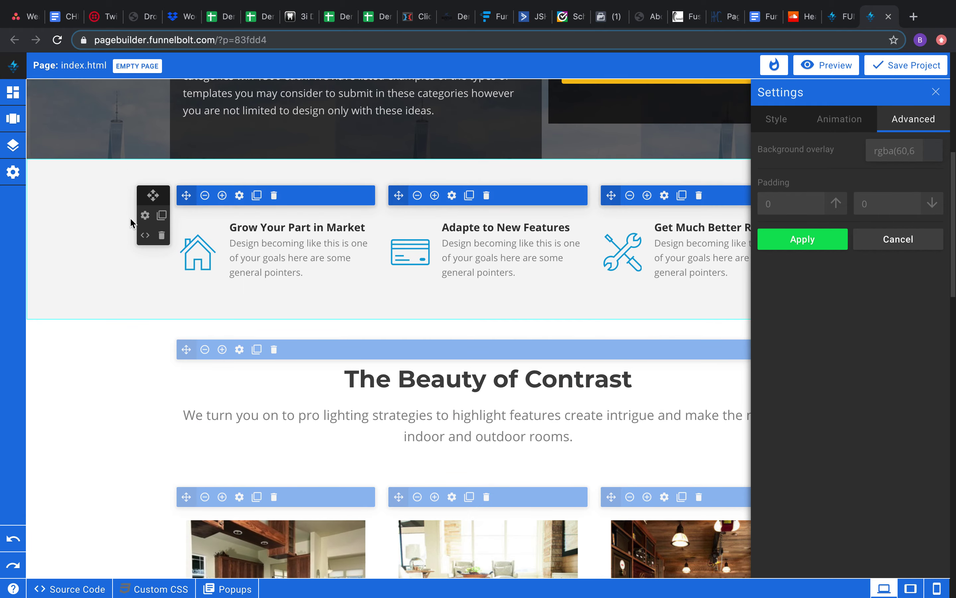
scroll(133, 214, "up", 9)
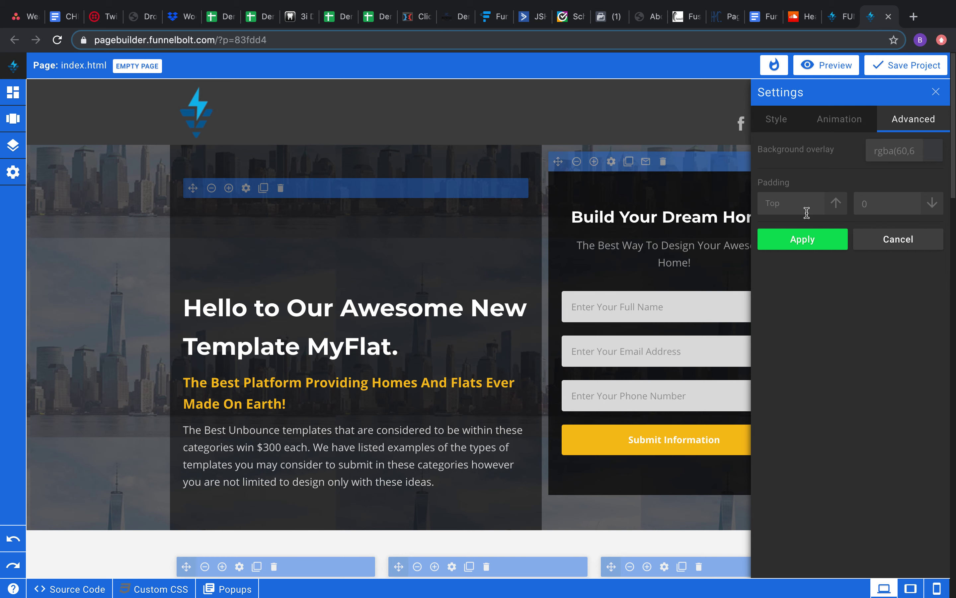
left_click(800, 240)
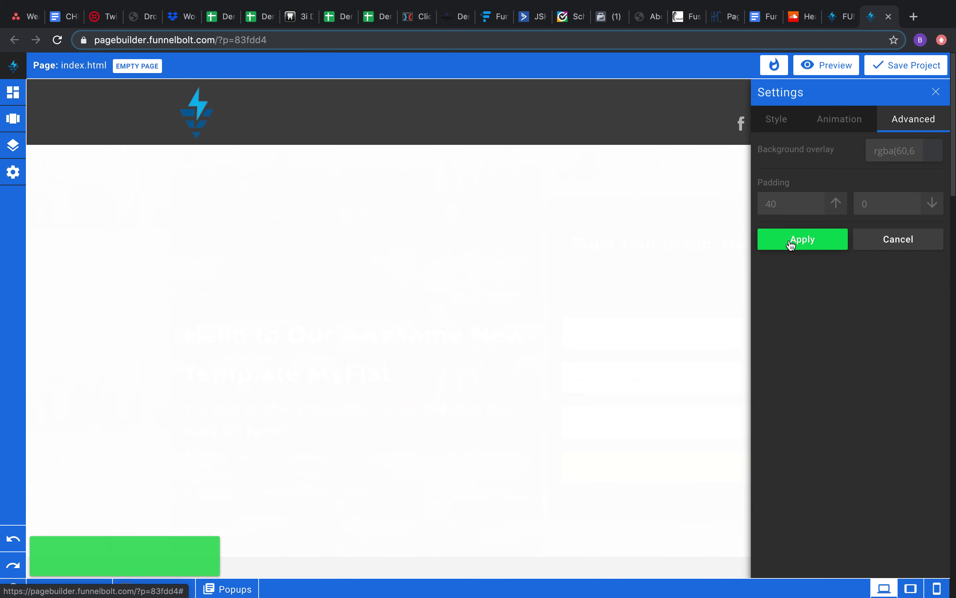
Change the hero padding from 40 to 0 and apply it.
scroll(496, 292, "down", 3)
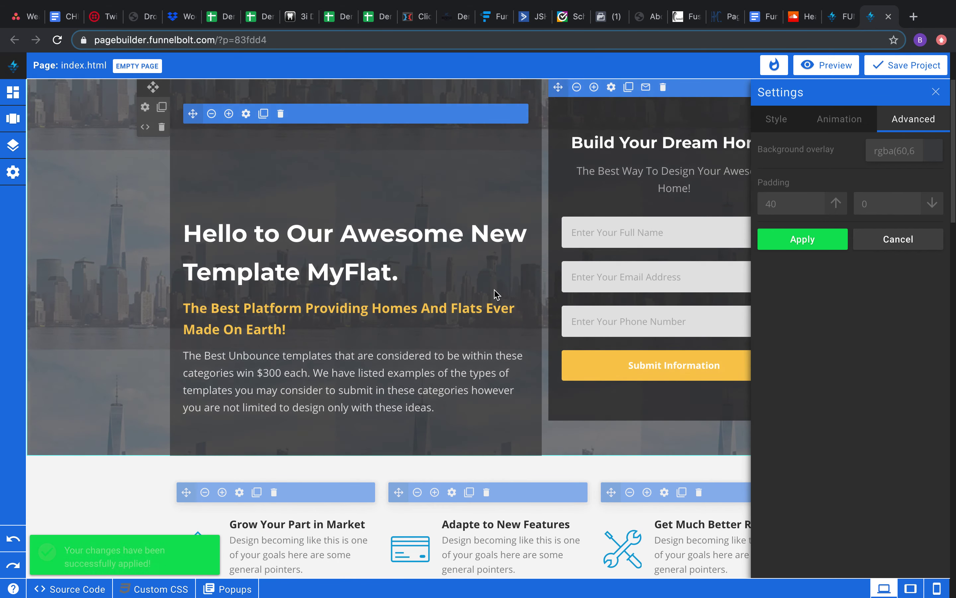
scroll(494, 289, "up", 2)
scroll(494, 288, "up", 1)
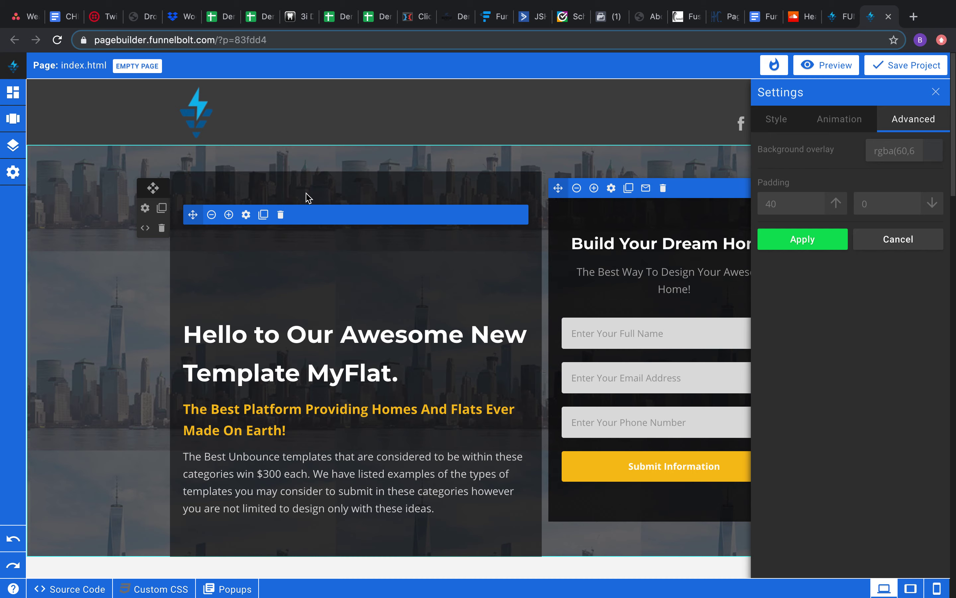
scroll(308, 198, "down", 2)
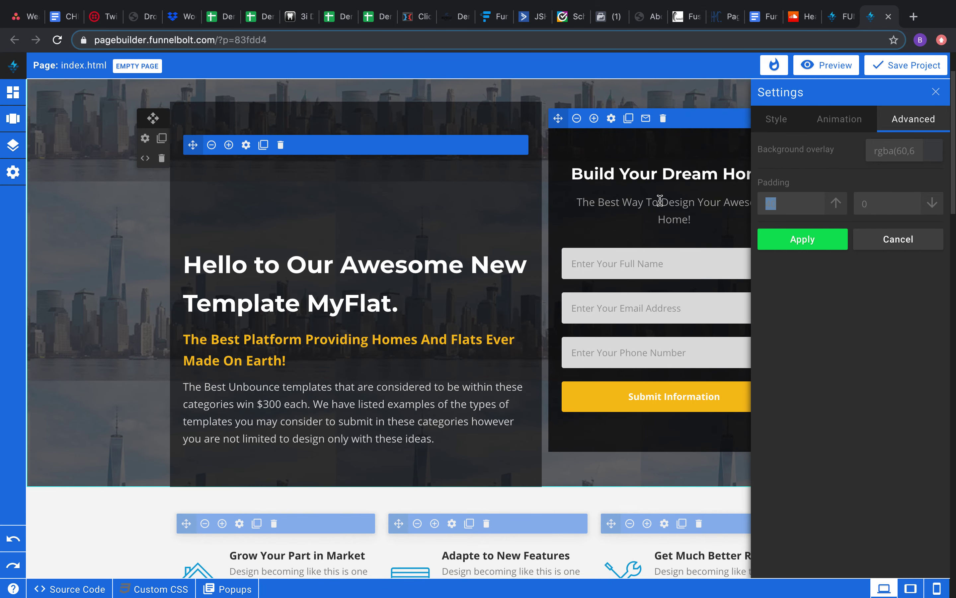
scroll(545, 226, "up", 1)
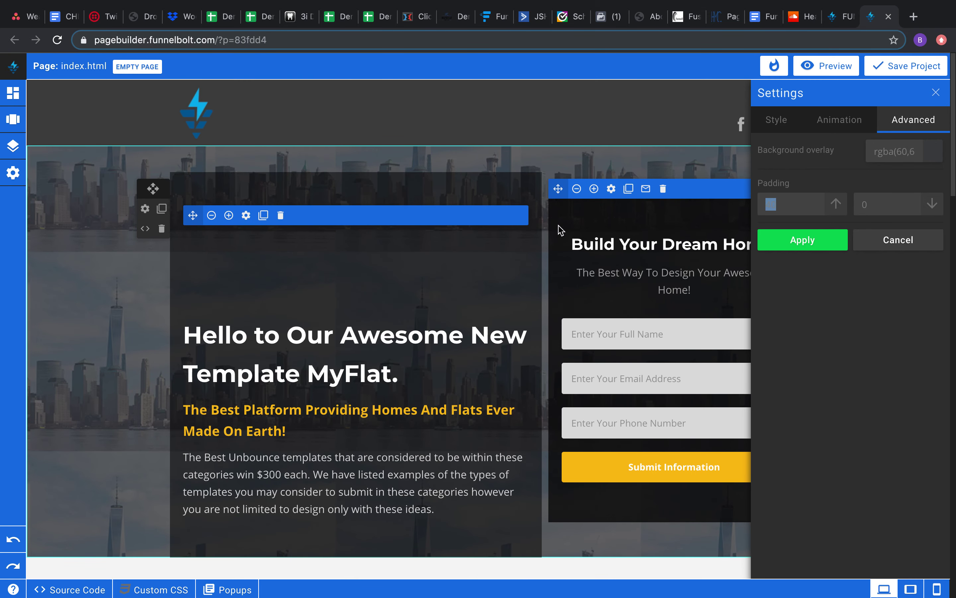
left_click(774, 240)
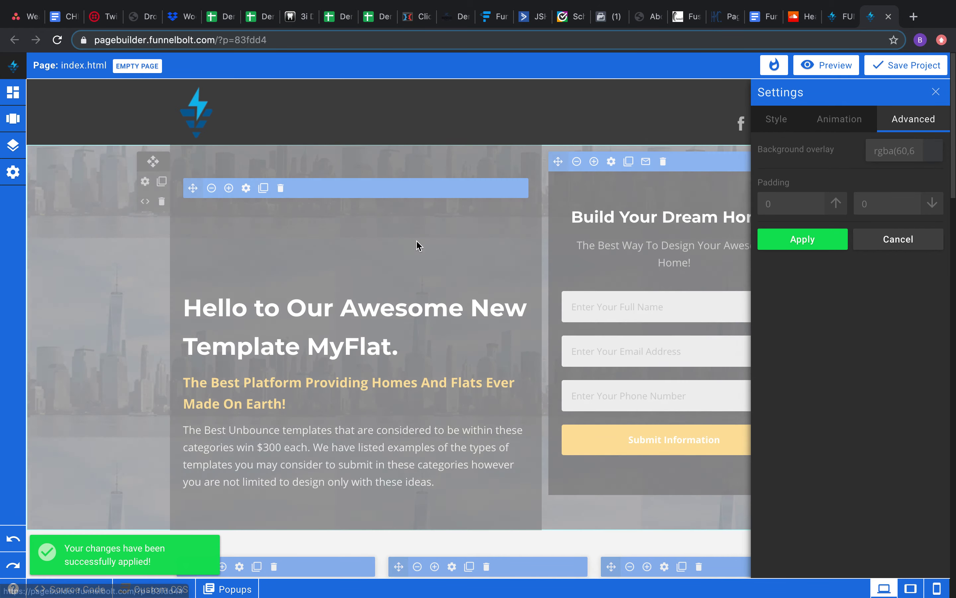
scroll(417, 243, "down", 1)
scroll(418, 243, "down", 2)
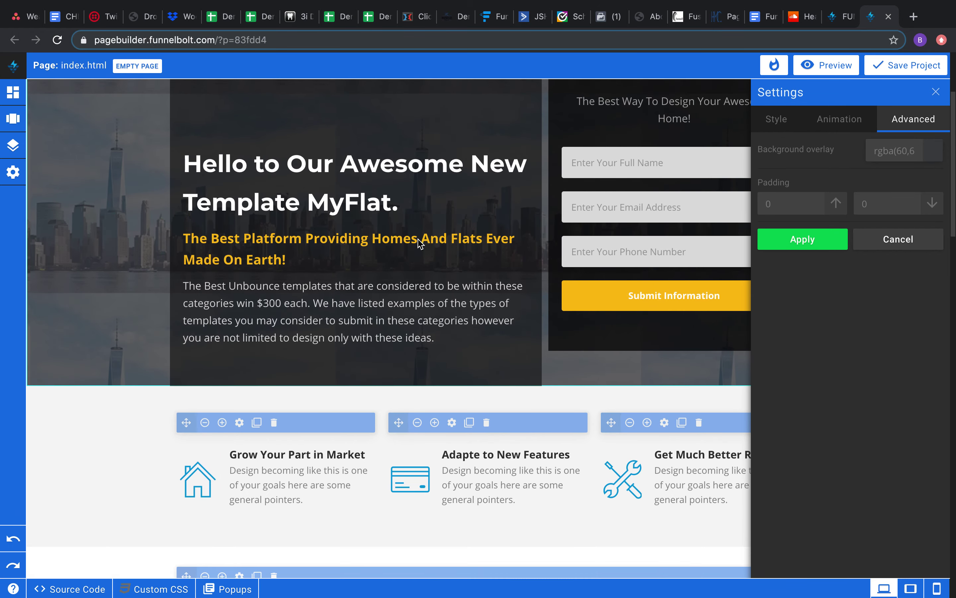
scroll(418, 242, "down", 5)
scroll(439, 239, "up", 3)
Keep the skyline image and set Image Tile to no-repeat so it shows once.
scroll(443, 238, "up", 6)
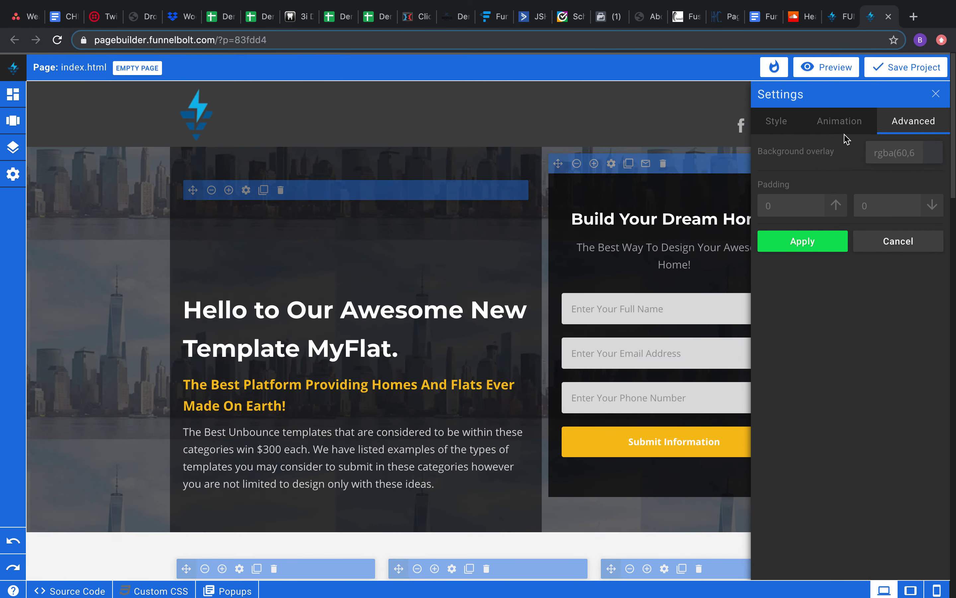
left_click(841, 123)
left_click(793, 123)
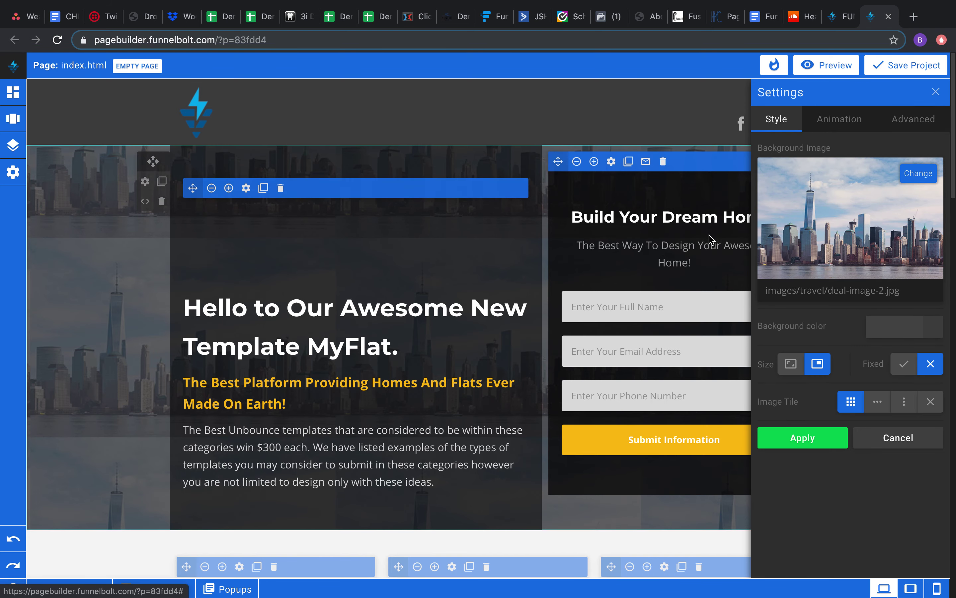
scroll(800, 314, "down", 3)
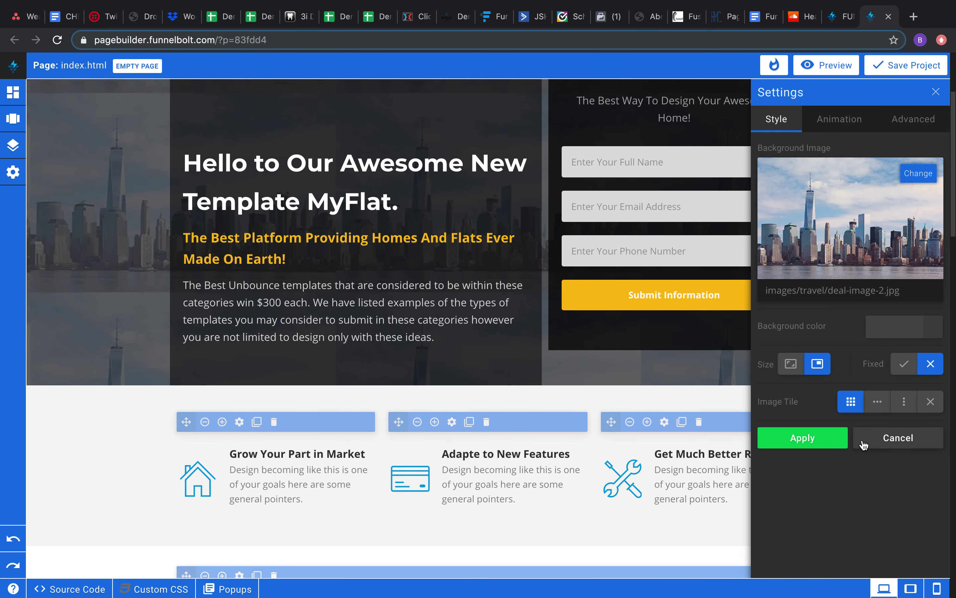
scroll(863, 441, "down", 2)
scroll(725, 181, "up", 5)
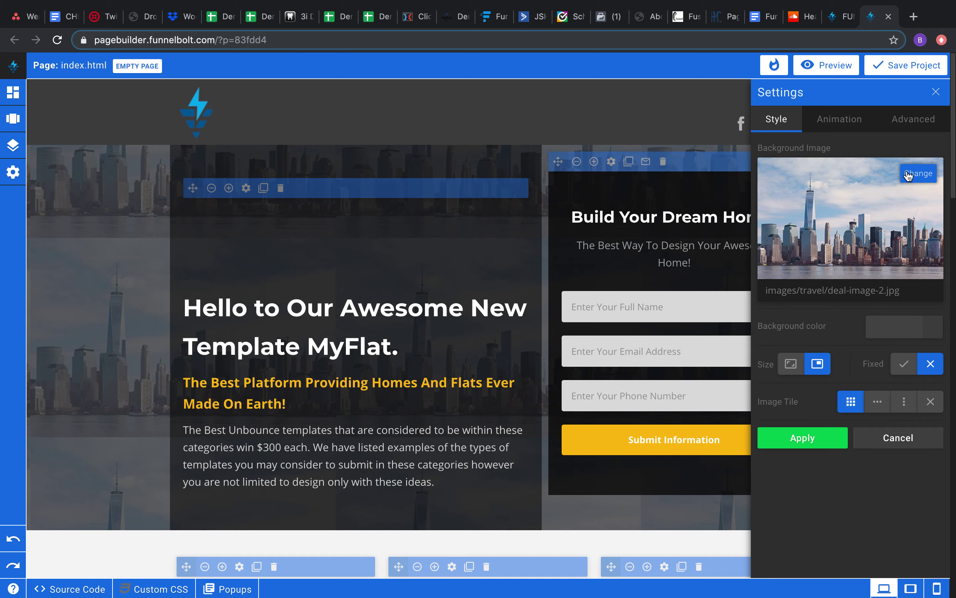
left_click(919, 174)
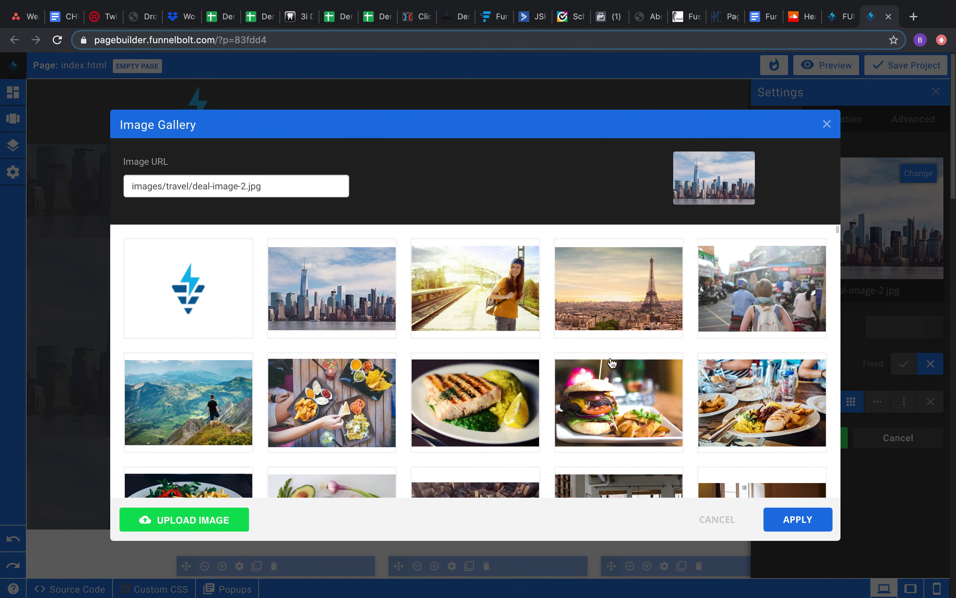
left_click(716, 520)
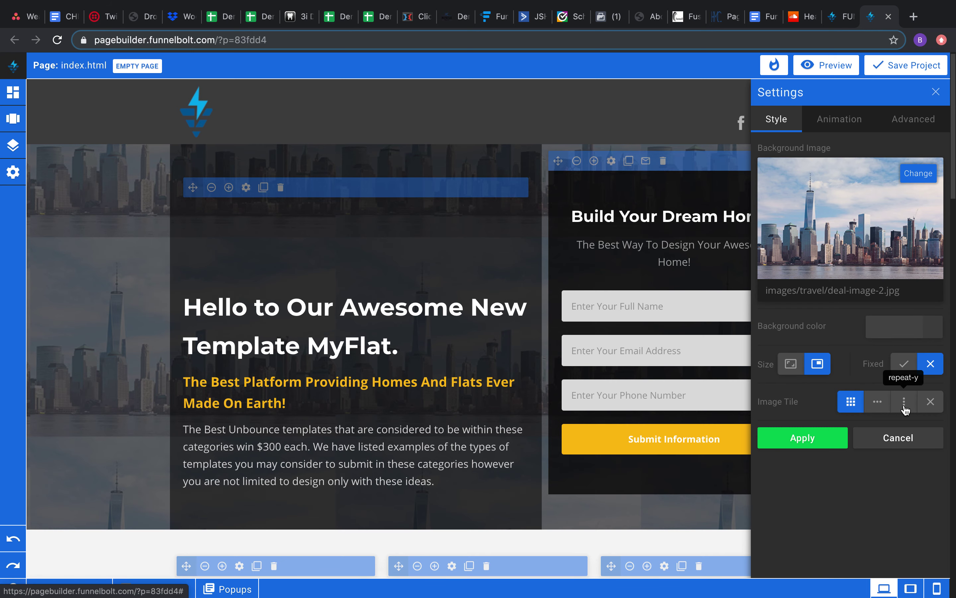
left_click(831, 438)
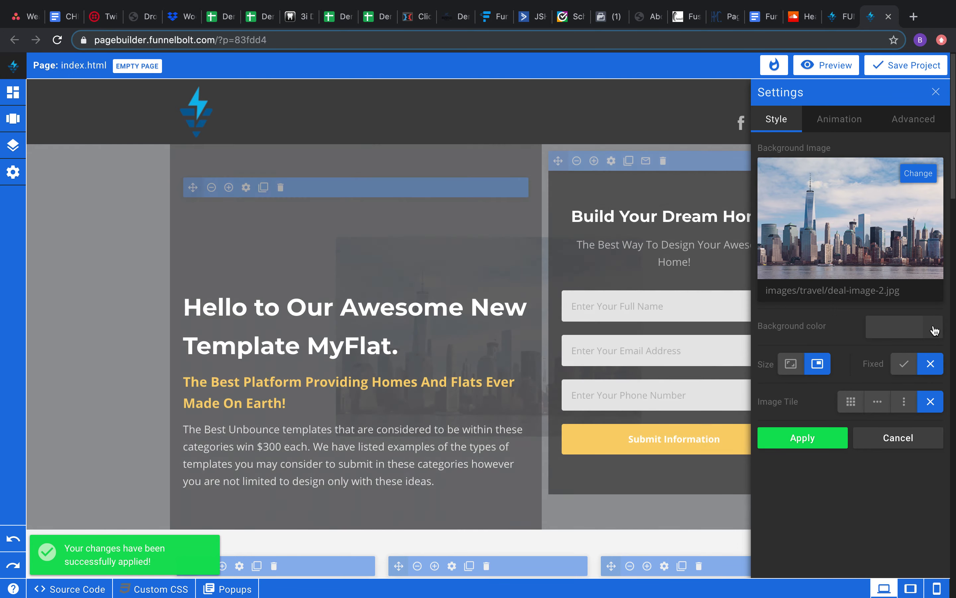
Set the hero background colour to #000000 and apply it.
left_click(935, 330)
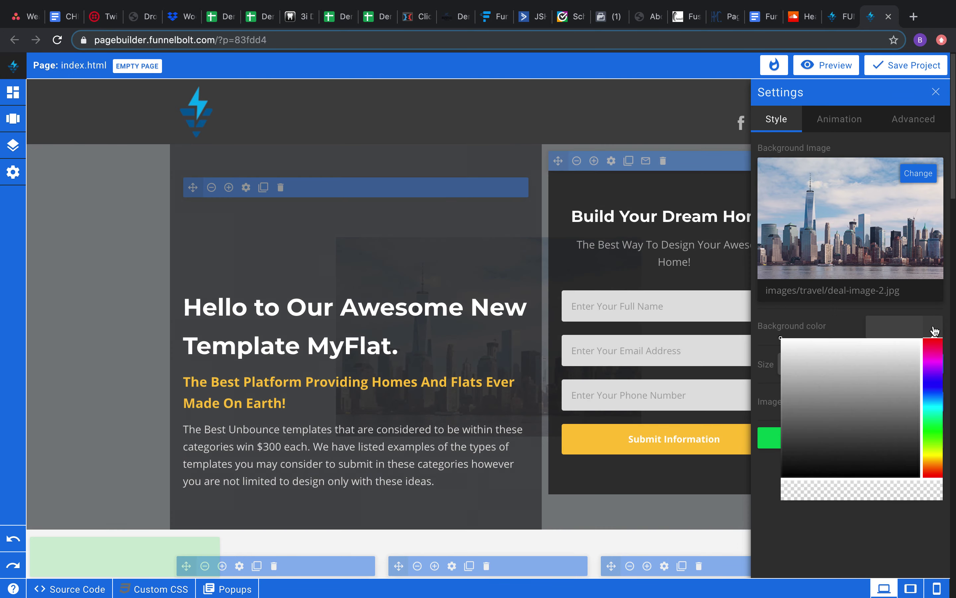
left_click(925, 386)
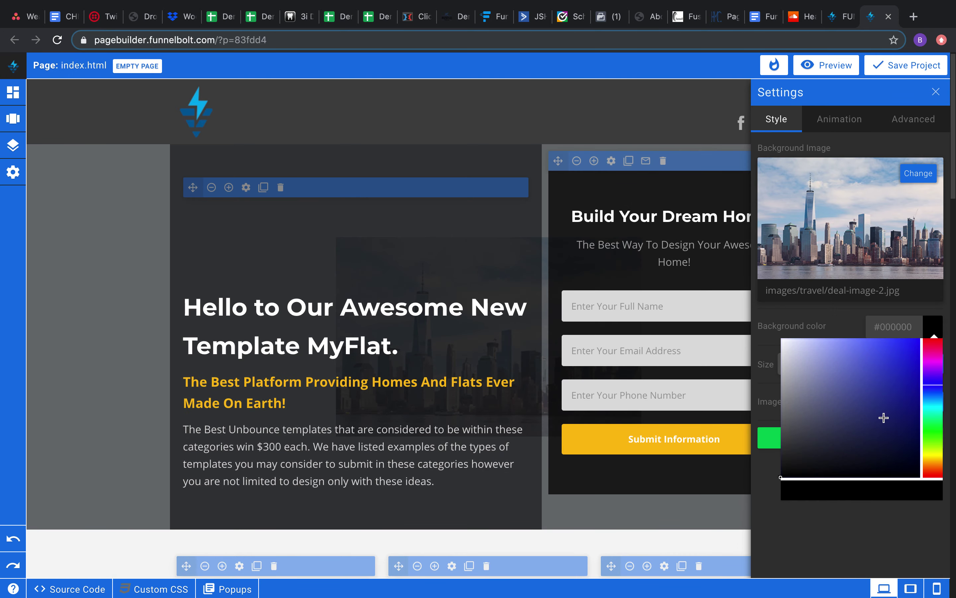
left_click(849, 327)
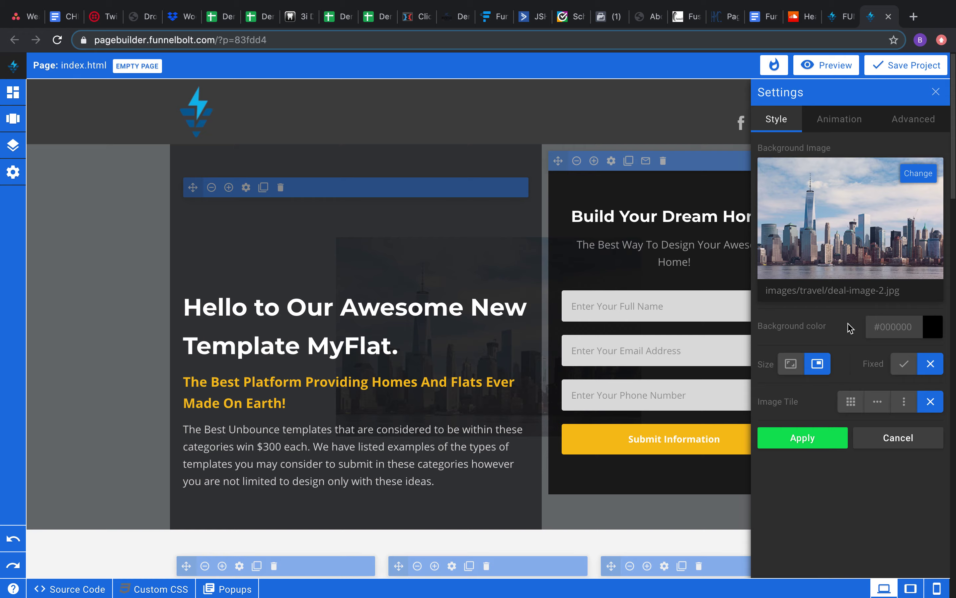
left_click(817, 440)
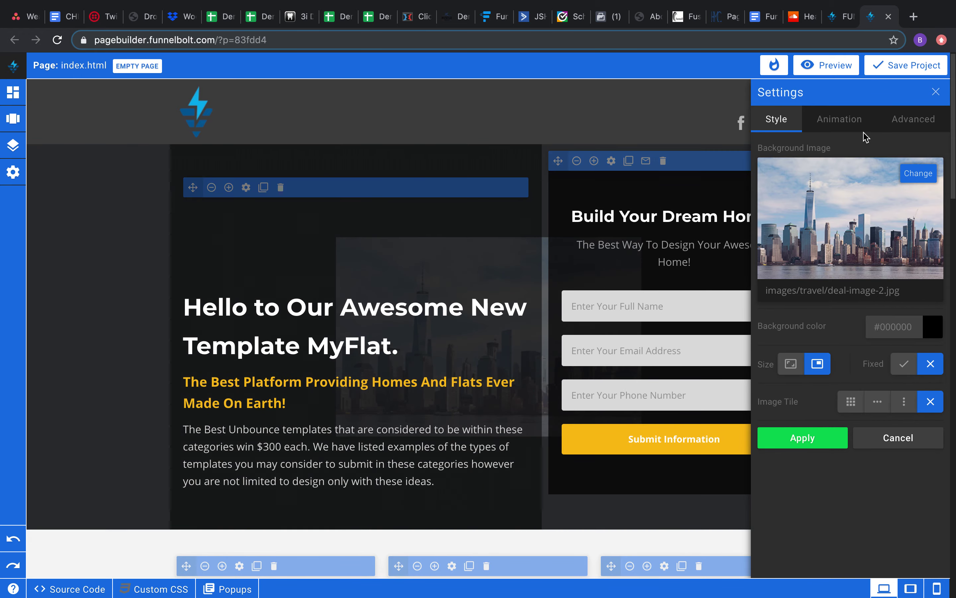
Drag the background overlay's alpha to zero so it is fully transparent, and apply.
left_click(896, 126)
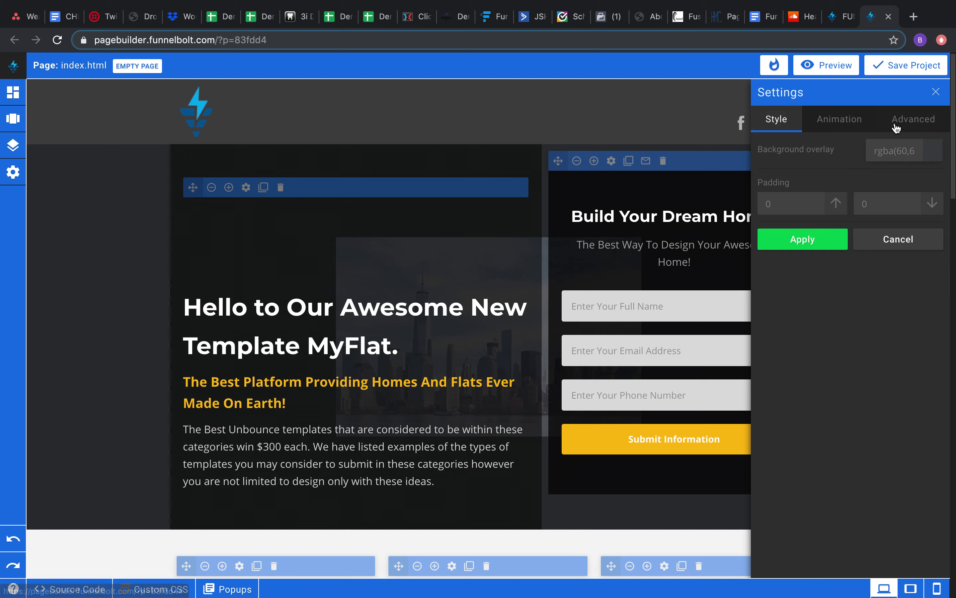
left_click(923, 152)
left_click_drag(936, 209, 939, 313)
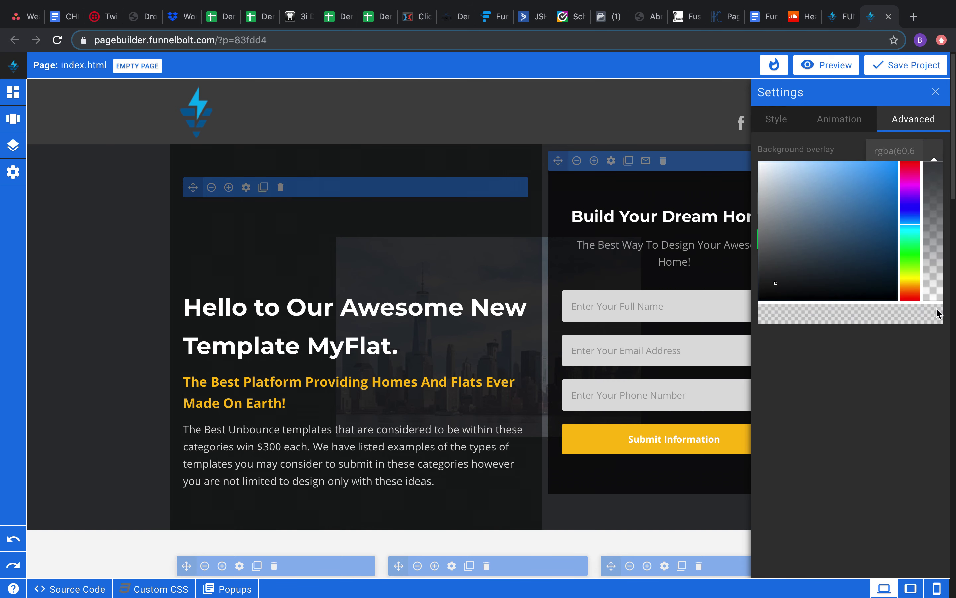
left_click(911, 354)
left_click(804, 237)
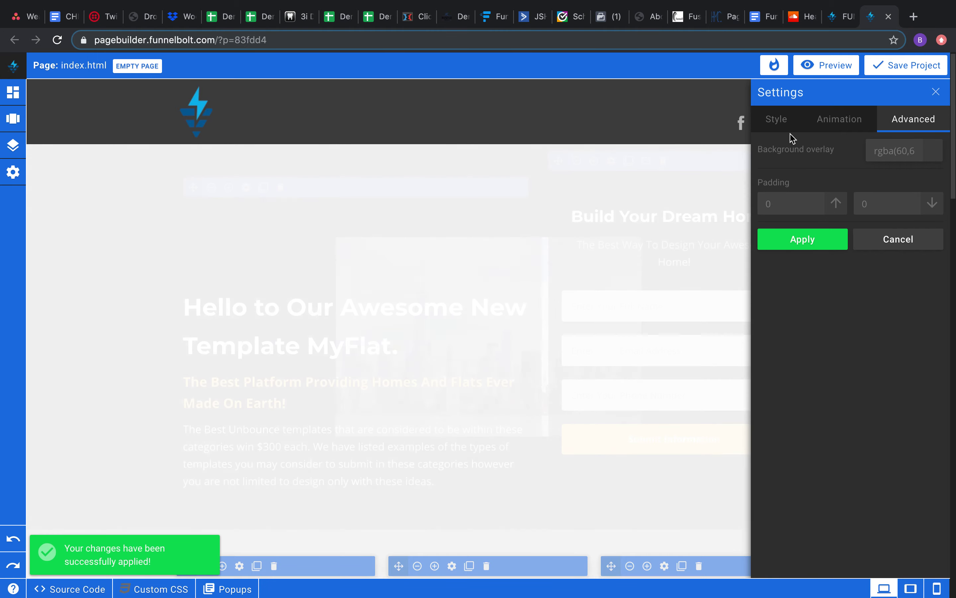
left_click(777, 133)
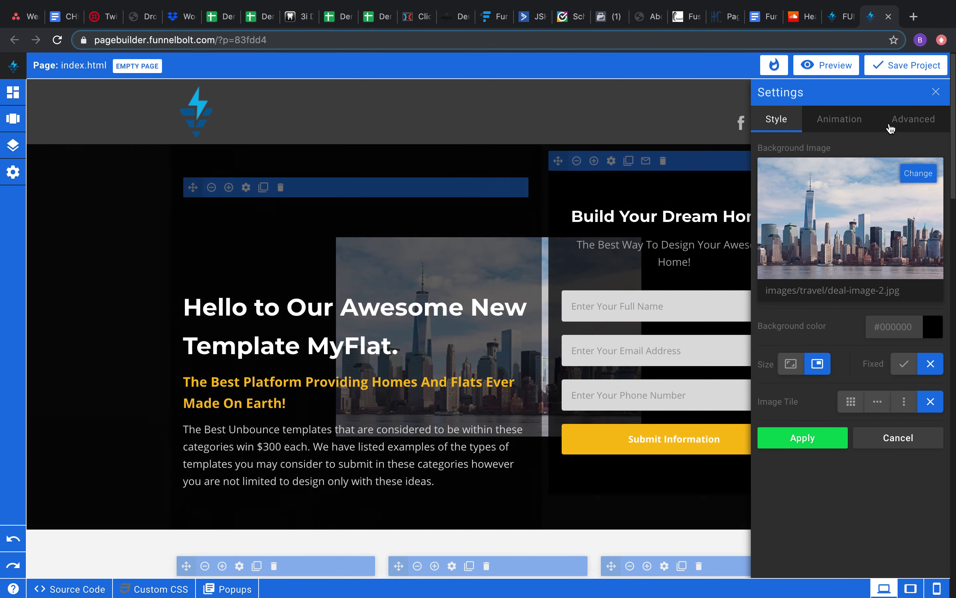
Pick blue #1f26d2 as the hero background colour and apply it.
left_click(891, 129)
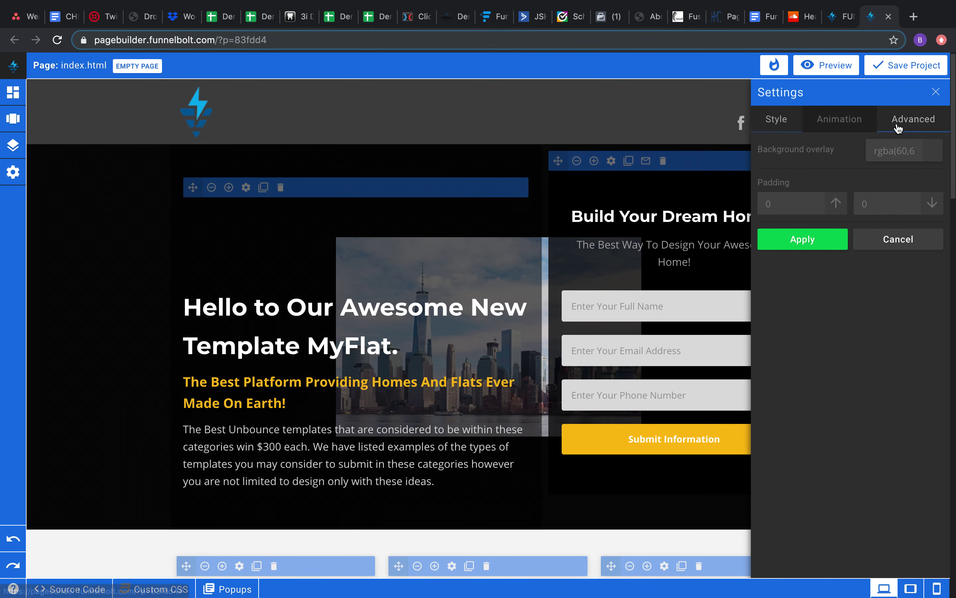
left_click(789, 124)
left_click(932, 334)
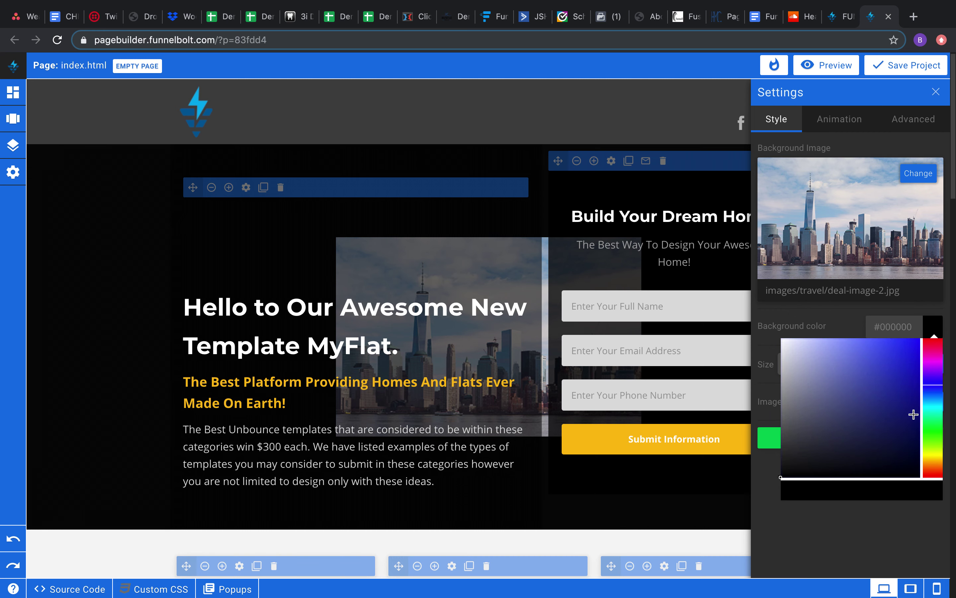
left_click(867, 398)
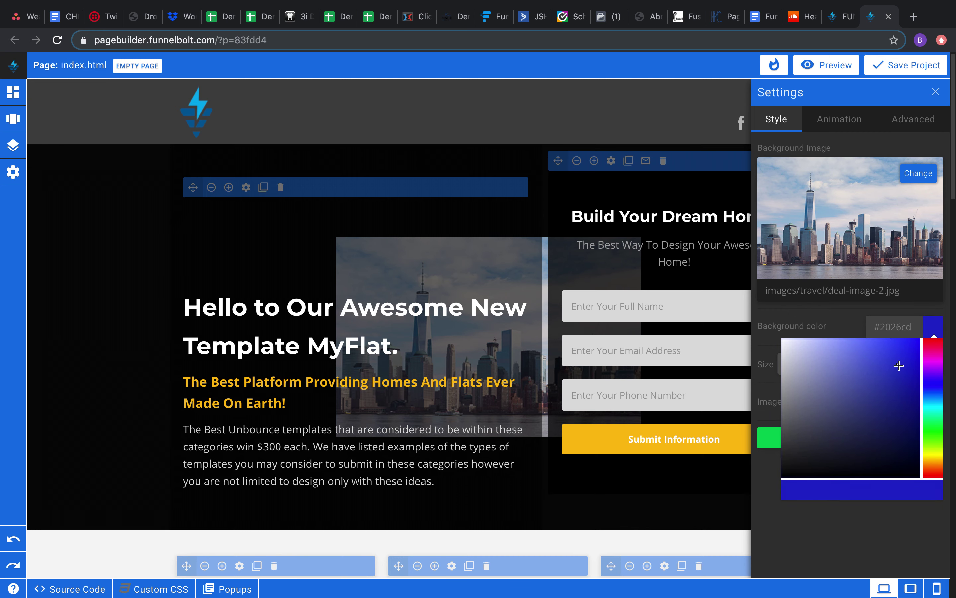
left_click(854, 321)
left_click(817, 442)
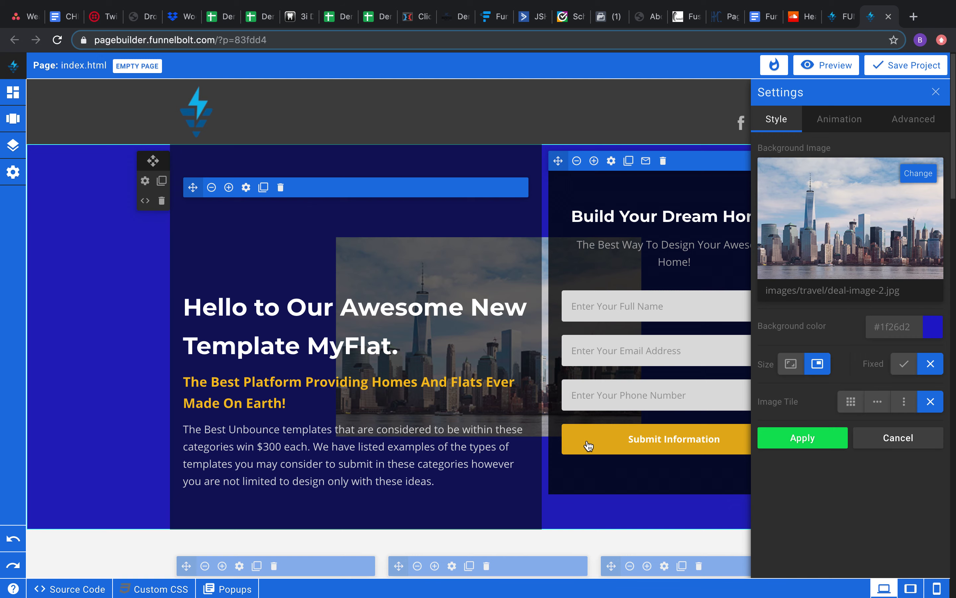
left_click(798, 443)
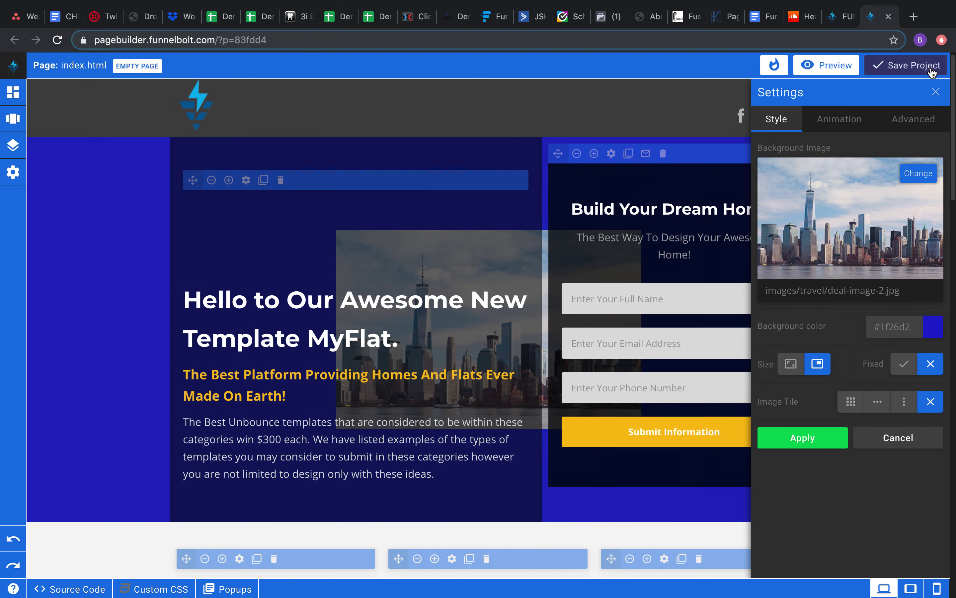
Save the project with Save Project and scroll to check the finished blue hero.
left_click(913, 66)
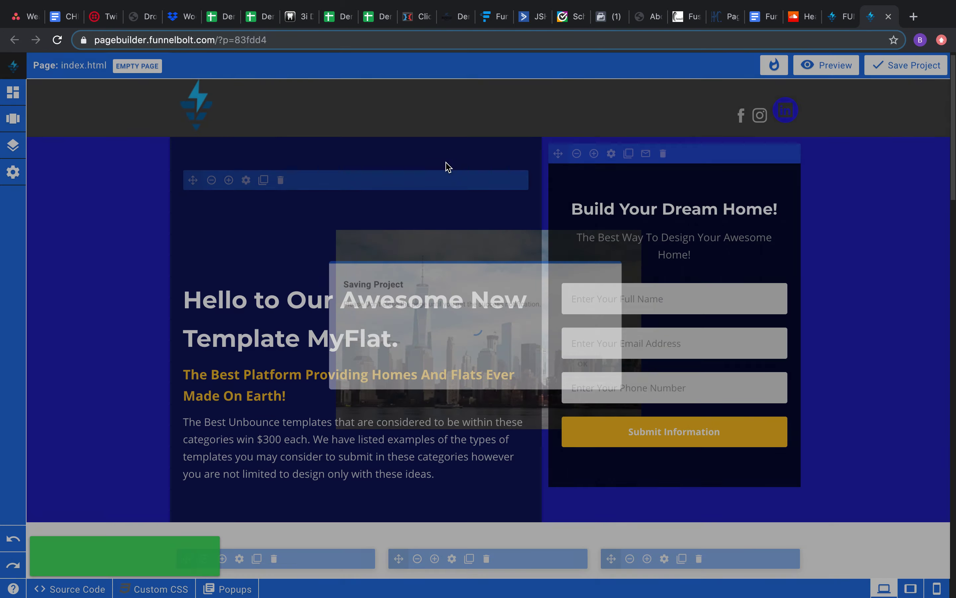
scroll(455, 237, "down", 6)
scroll(427, 278, "down", 8)
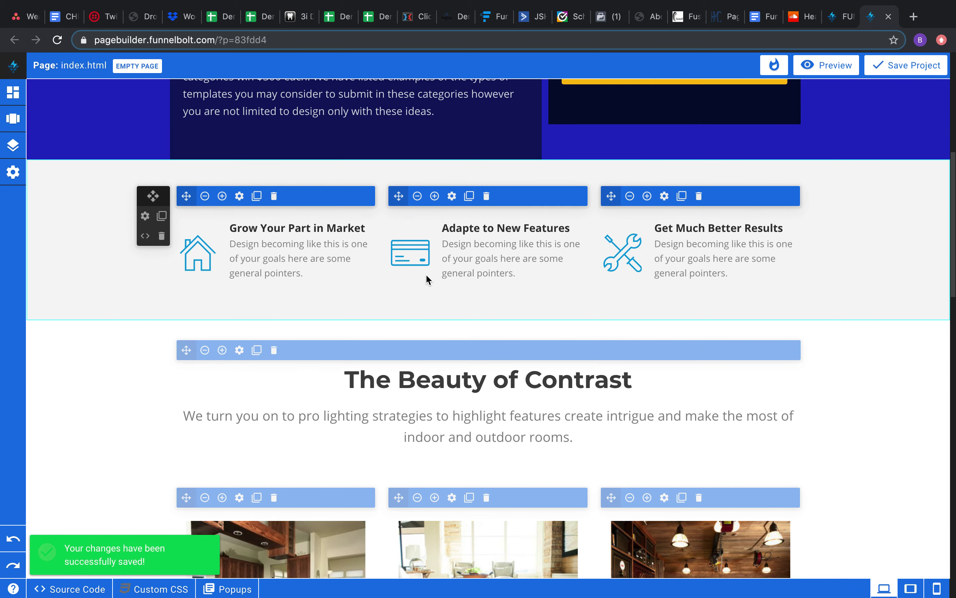
scroll(452, 219, "up", 14)
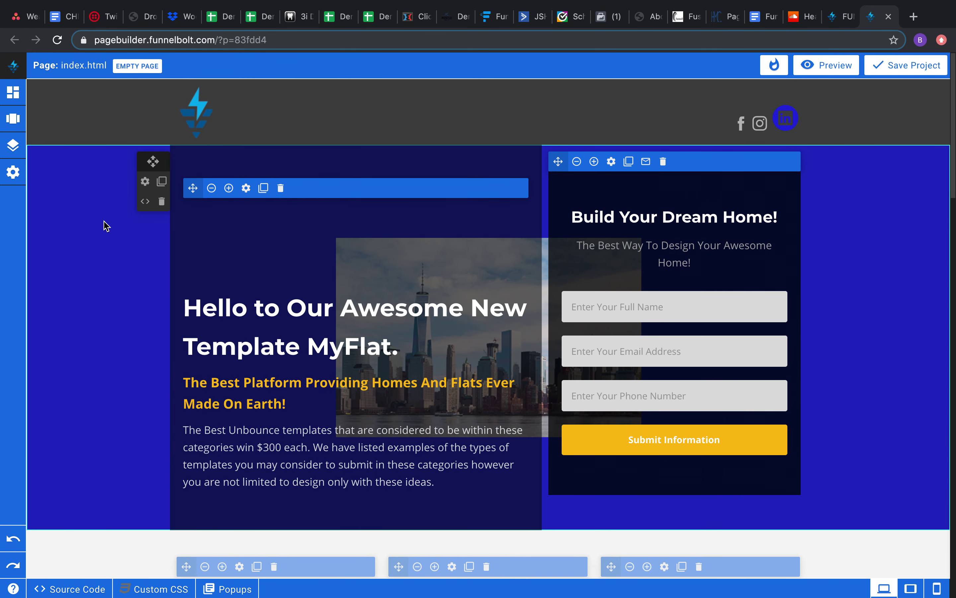